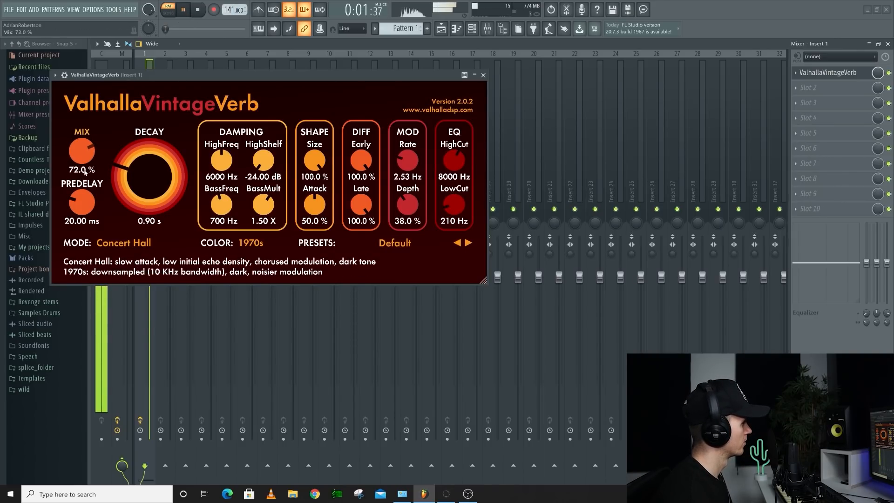
- Load FabFilter Pro-Q 3 into the second effect slot of Insert 1, after the reverb
left_click(837, 99)
mouse_move(811, 100)
left_click(671, 208)
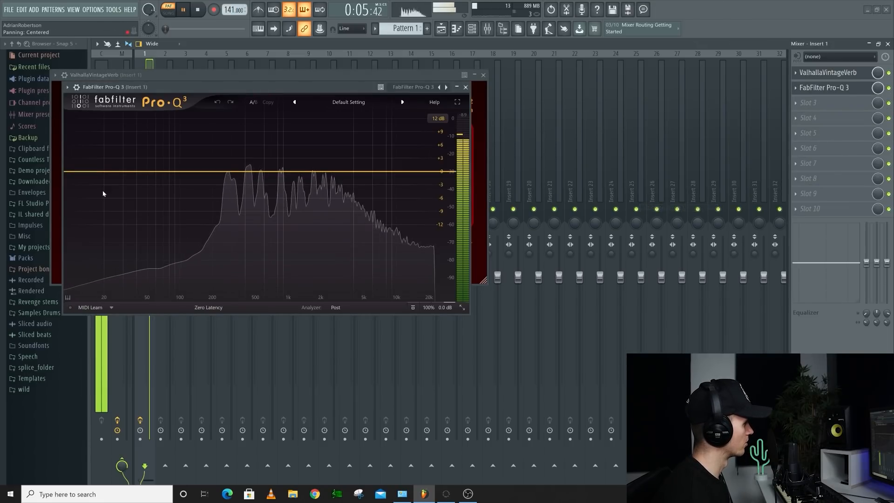
- Shape the EQ with a low cut at about 116 Hz, a high cut at about 8382 Hz and a small boost around 2 kHz
left_click(92, 185)
left_click_drag(93, 172, 186, 171)
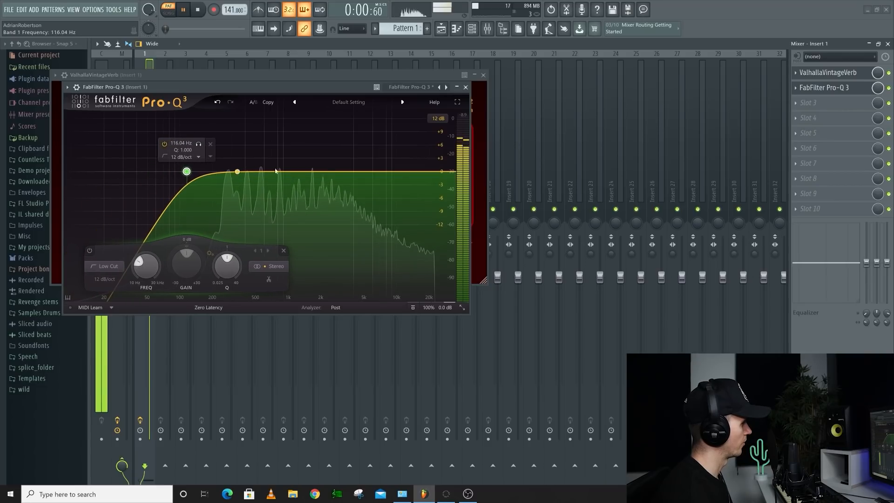
left_click_drag(435, 172, 388, 172)
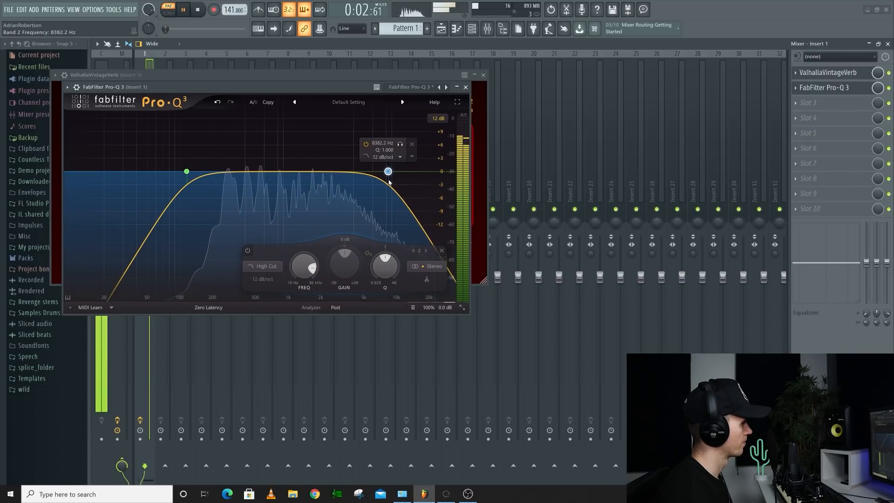
left_click_drag(324, 171, 325, 155)
scroll(324, 157, "up", 1)
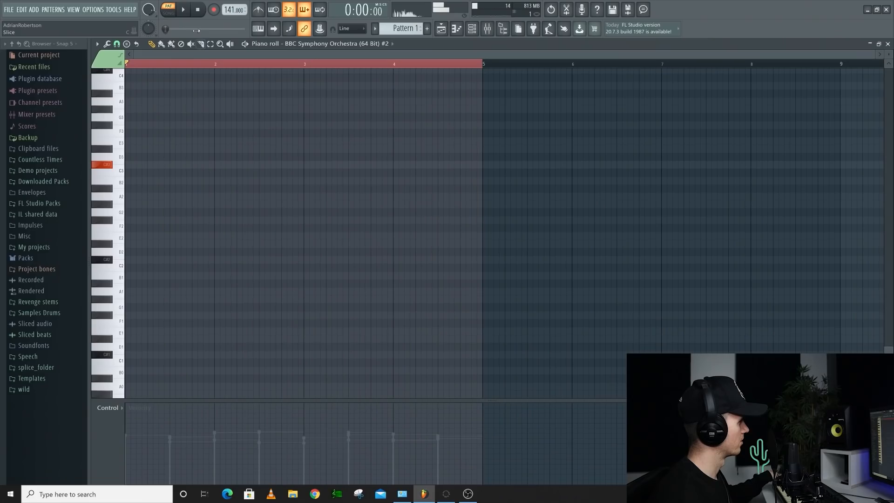
- Place a C#3 note at bar 3 for BBC Symphony Orchestra #2, and play the pattern with the #3 part from the start
left_click(307, 166)
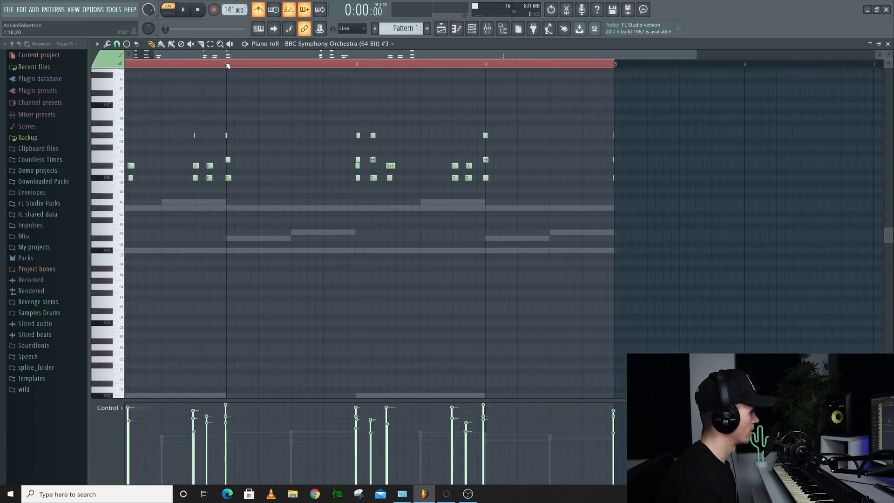
left_click_drag(228, 66, 65, 58)
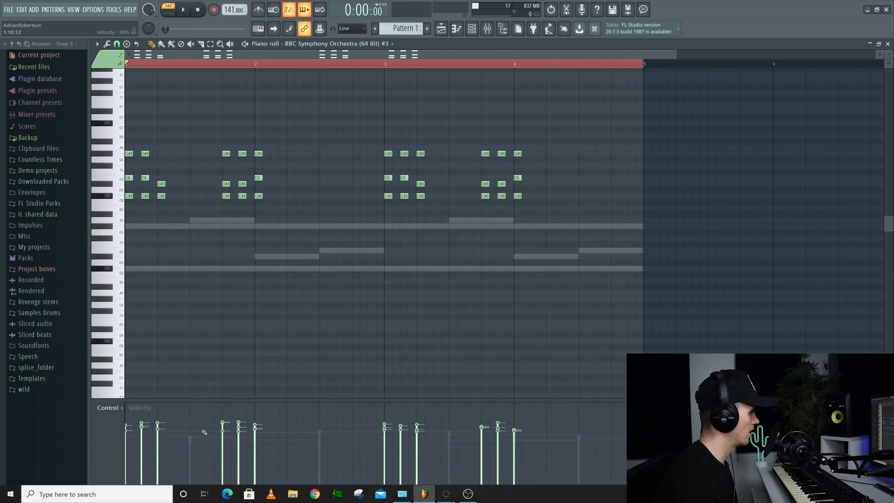
key("space")
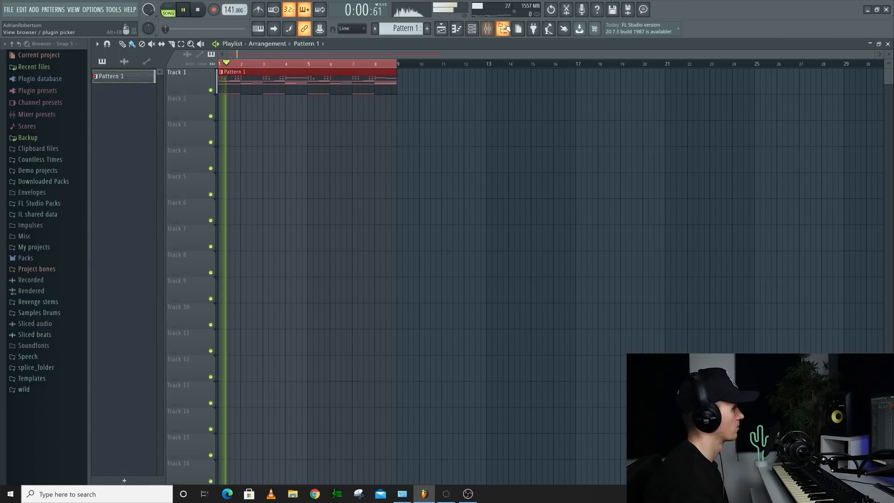
- Set up Portal with the Skimming preset on mixer Insert 5 and close its window
left_click(488, 29)
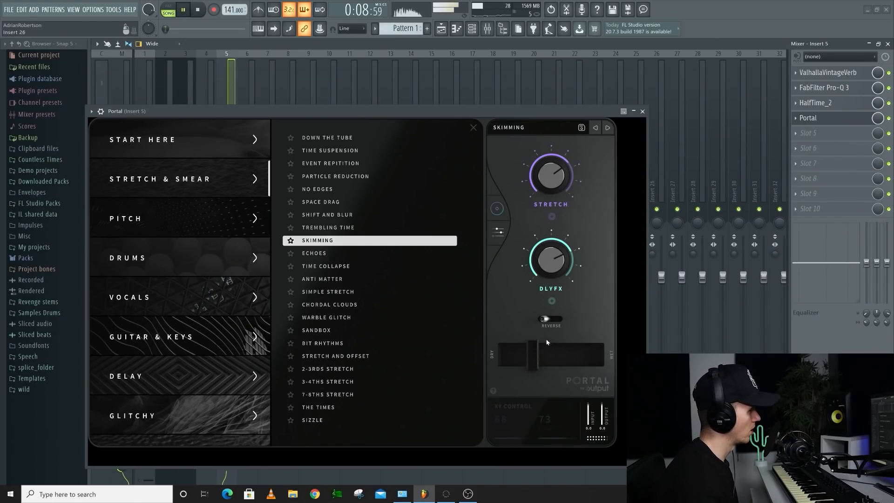
left_click(643, 111)
- Add a CACTUS SNARE (21) hit on the ninth step of the third visible bar in the channel rack and play it back
left_click(472, 29)
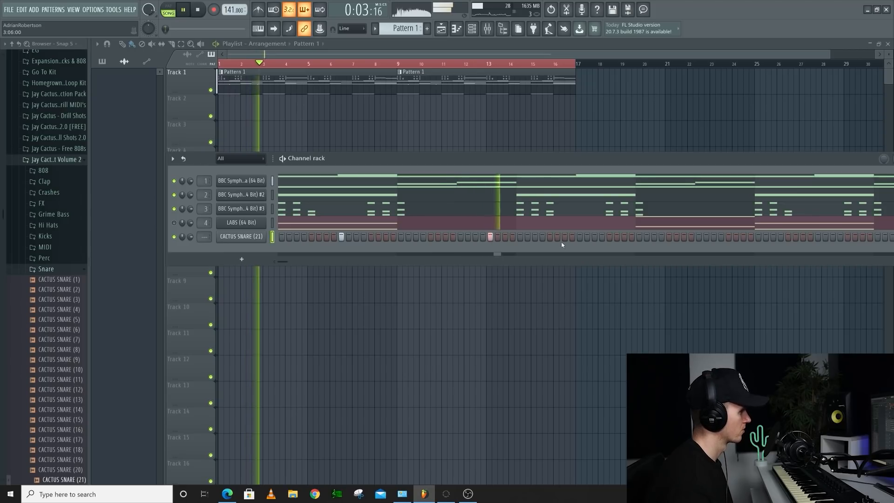
left_click(581, 236)
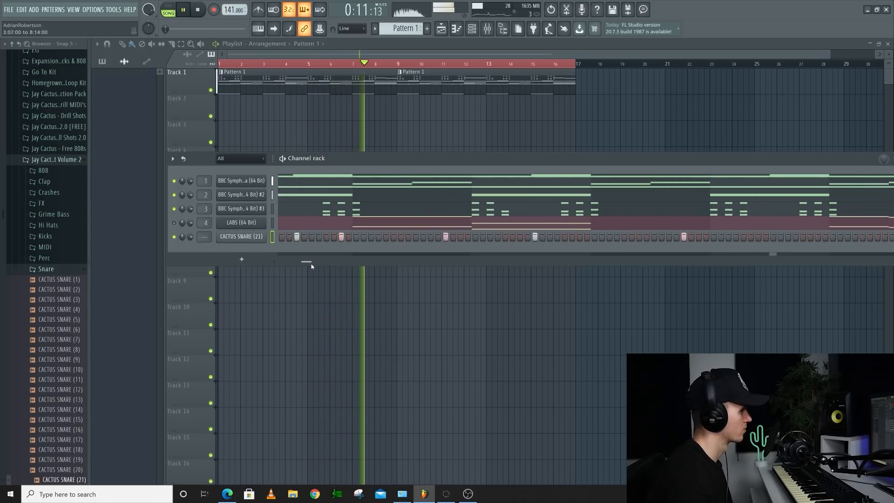
key("space")
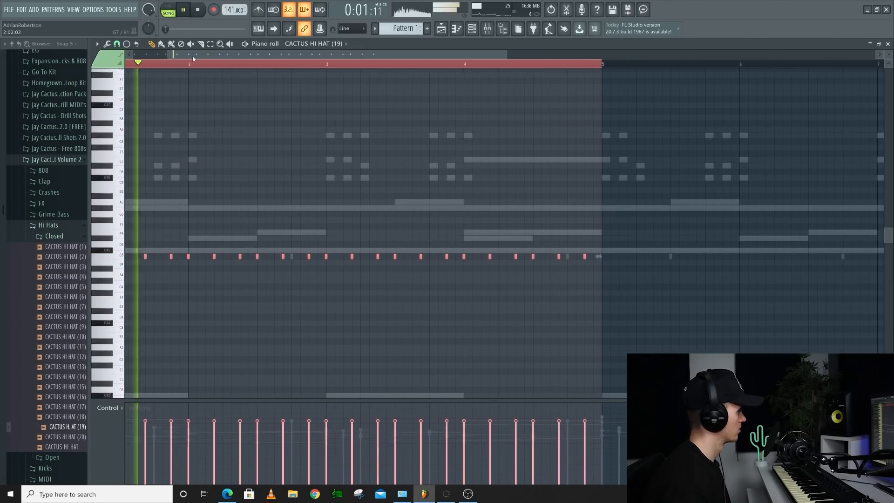
- Lower the velocity of the extra CACTUS HI HAT (19) note late in bar 1
scroll(185, 217, "down", 2)
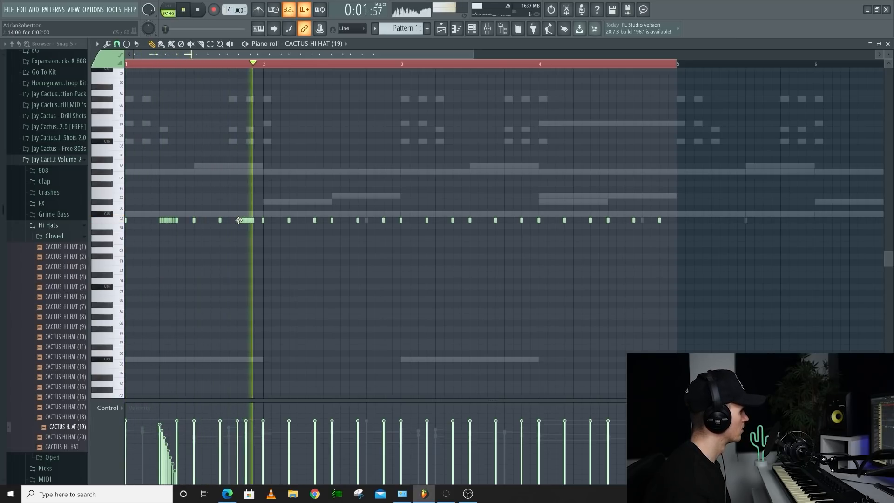
left_click(240, 220)
scroll(240, 221, "down", 4)
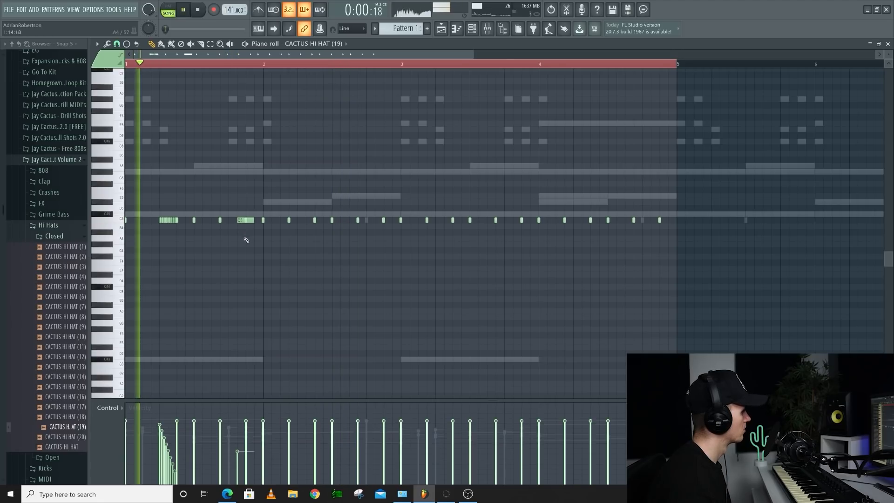
left_click_drag(238, 214, 241, 227)
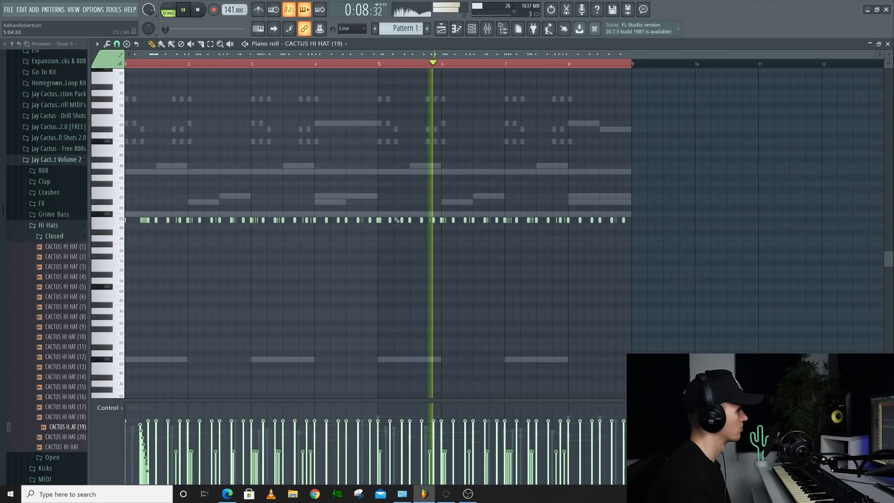
- Delete the extra hi-hat notes near the start of bar 7
scroll(508, 230, "up", 4)
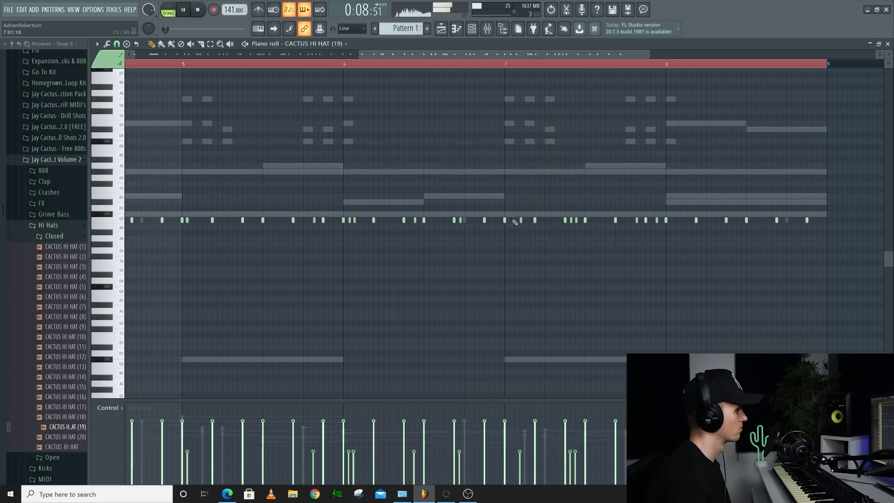
right_click(511, 221)
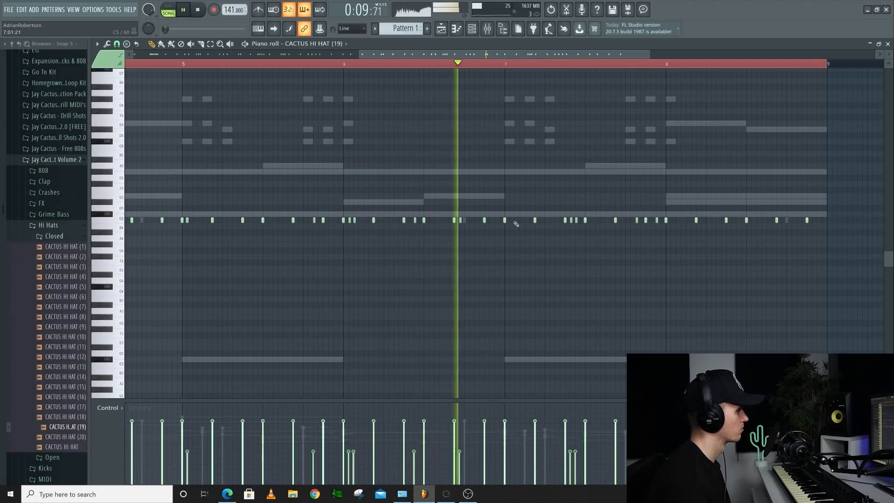
right_click(535, 221)
scroll(515, 207, "down", 3)
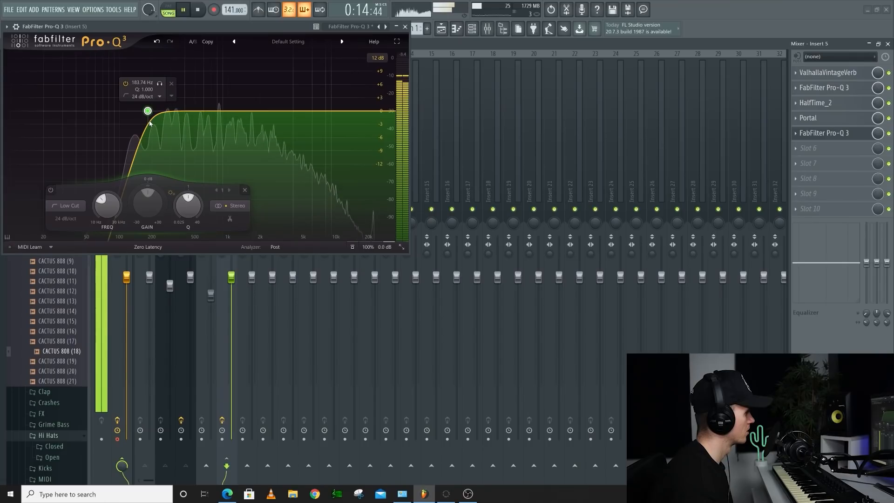
- Close the Pro-Q 3 window on Insert 5 and open the channel rack
left_click(405, 27)
left_click(471, 31)
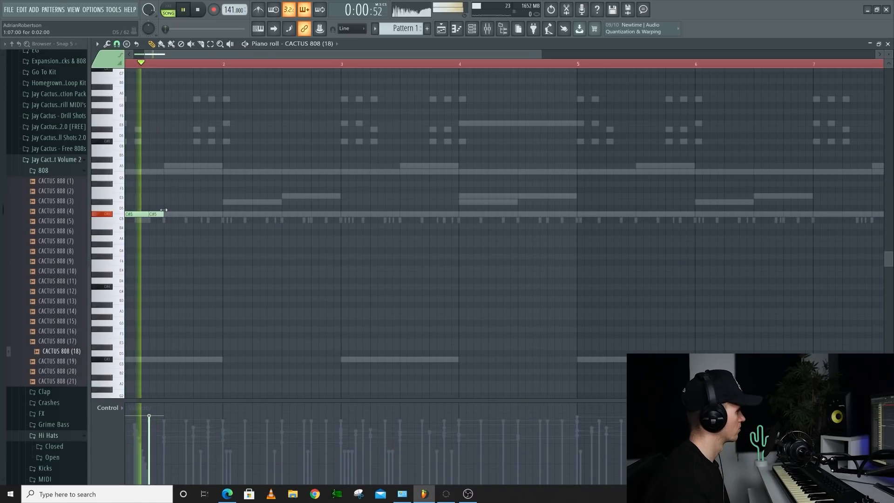
- Build the CACTUS 808 (18) rhythm with consecutive C#5 notes through bar 1 and into bar 2, playing it back to check the timing
key("space")
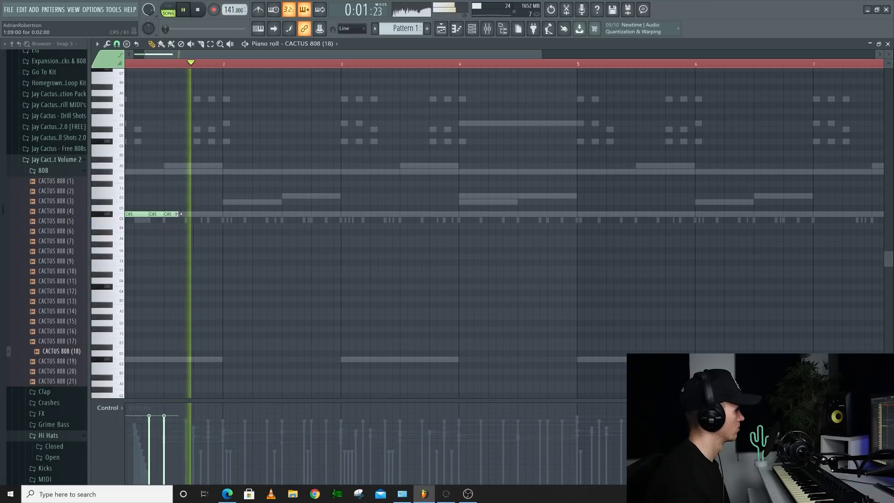
key("space")
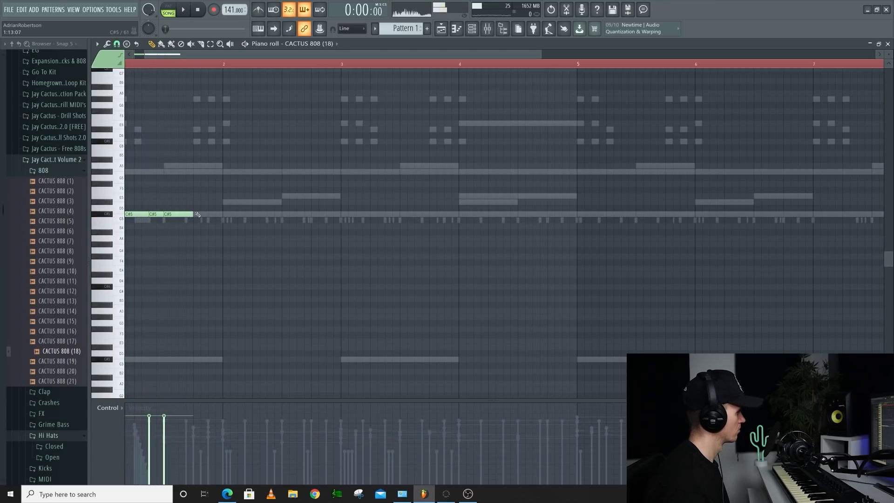
scroll(201, 214, "down", 3)
key("space")
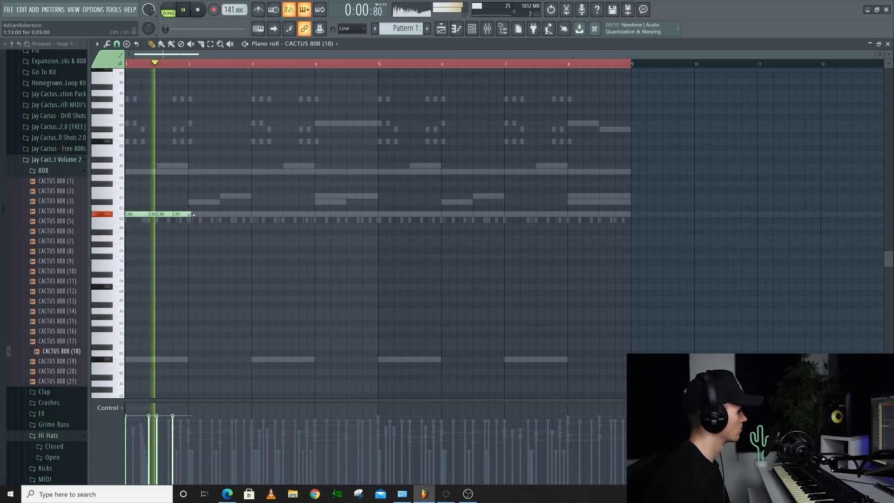
key("space")
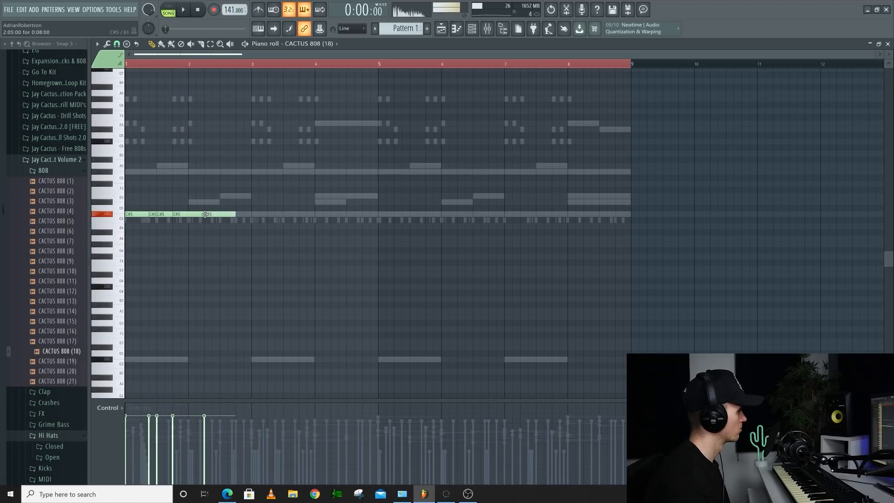
- Fill the second half of bar 2 with four short C#5 808 notes, each two steps long, and play them back
left_click(219, 214)
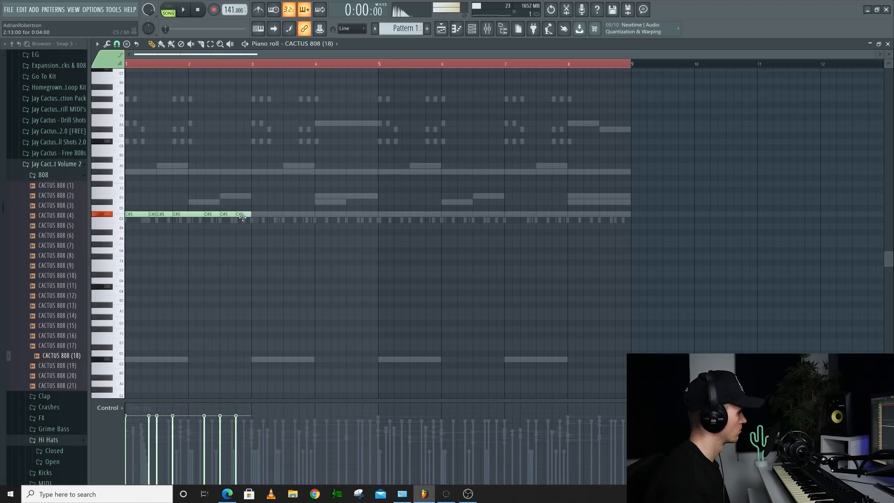
key("space")
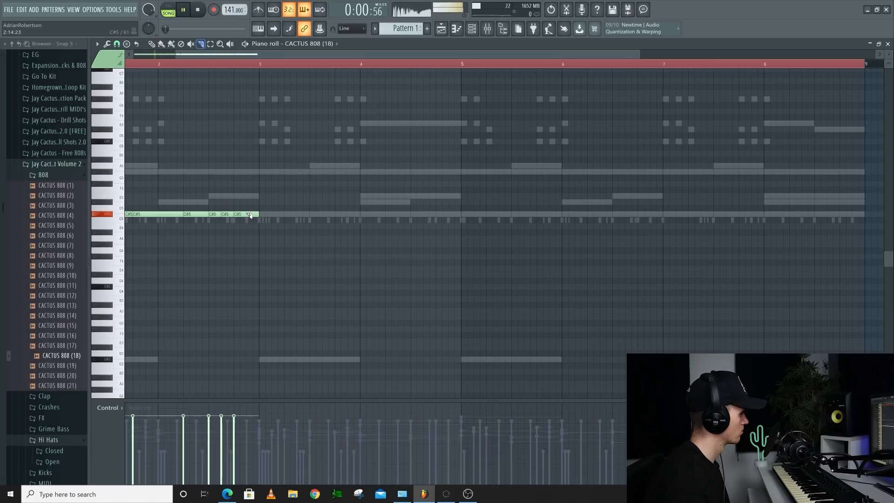
scroll(245, 177, "down", 3)
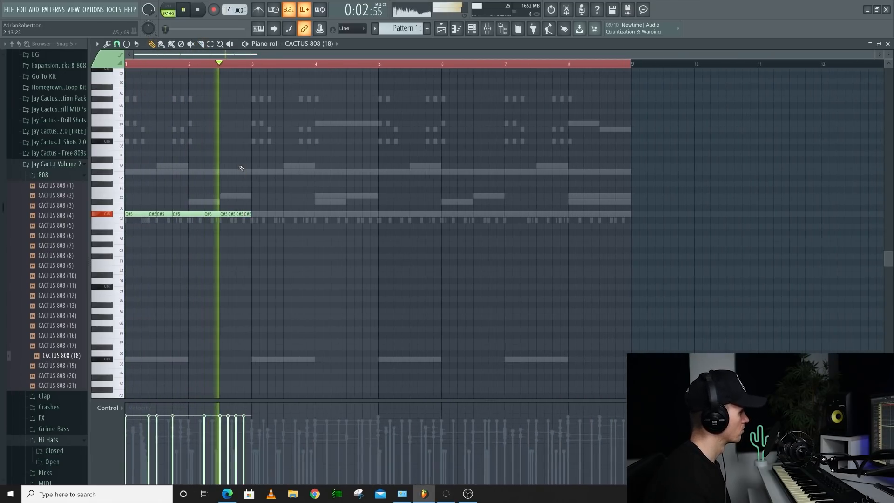
key("space")
- Place a short C#6 slide note at the start of the second 808 note in bar 1 and listen to it
scroll(158, 140, "up", 3)
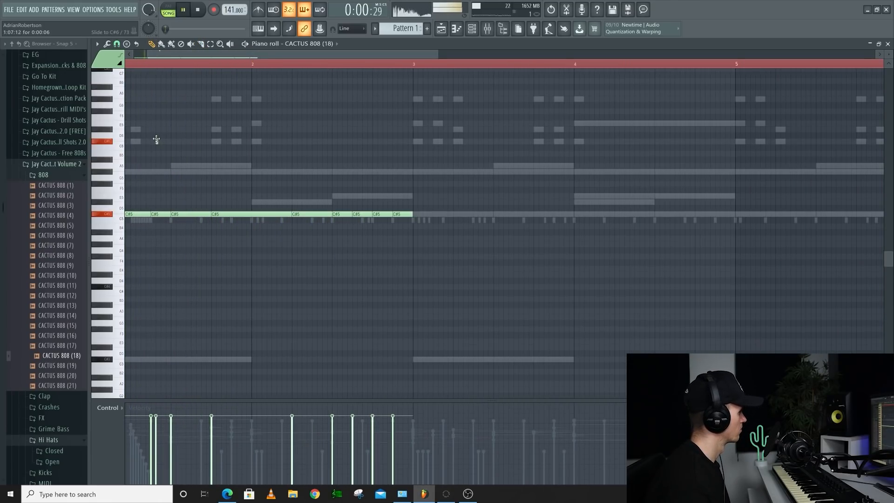
key("space")
left_click_drag(156, 140, 151, 140)
key("space")
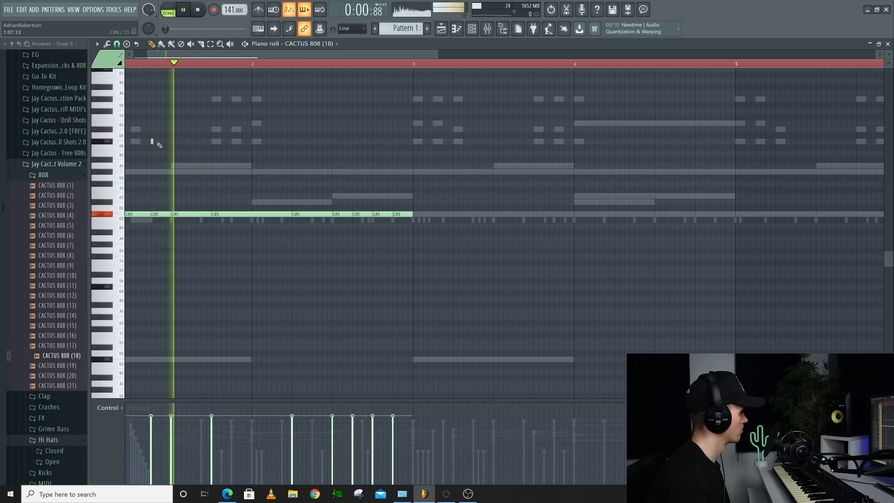
- Place short slide notes on G#6, E6 and C#6 above the closing 808 notes of bar 2 and play them back
scroll(152, 142, "up", 5)
key("space")
scroll(465, 121, "down", 3)
scroll(476, 116, "up", 1)
left_click(475, 116)
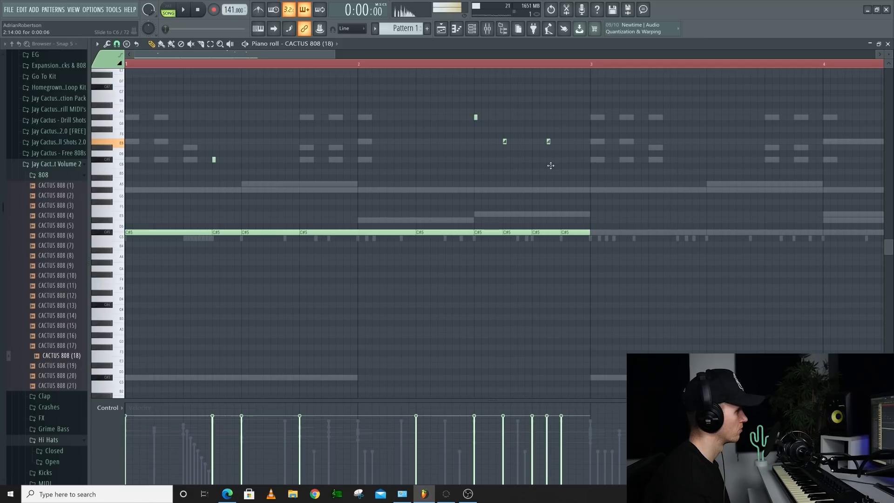
key("space")
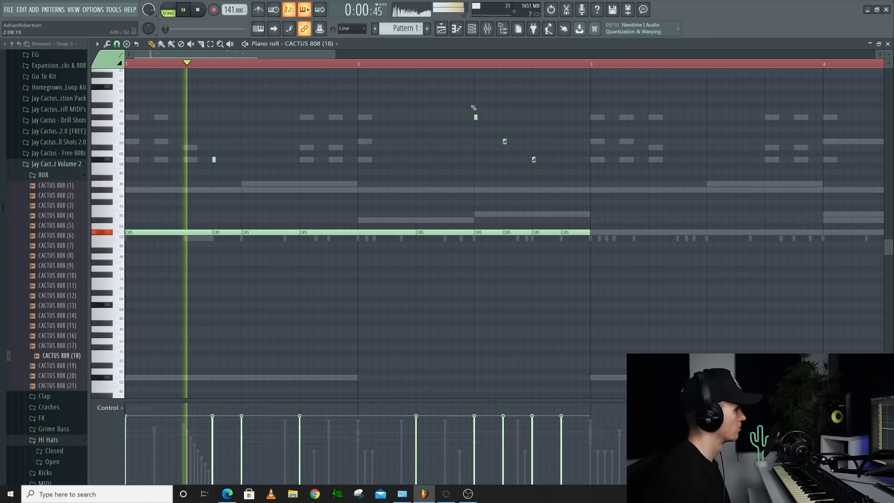
scroll(493, 117, "up", 2)
scroll(508, 123, "down", 2)
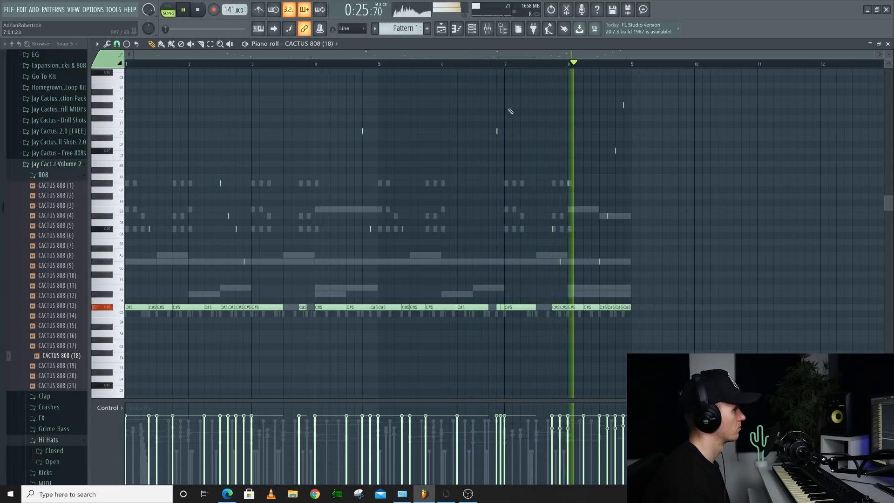
- Open the CACTUS 808 (21) part in the piano roll from the channel rack and review its notes during playback
left_click(472, 29)
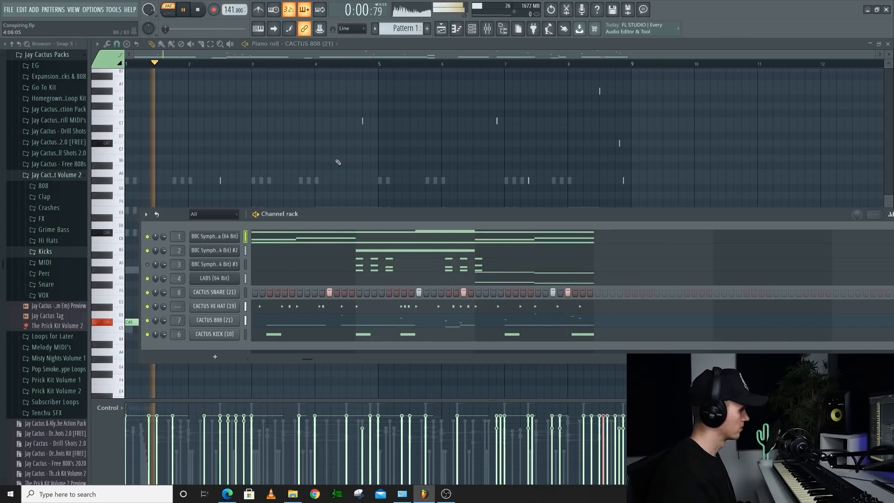
left_click(307, 320)
left_click(307, 320)
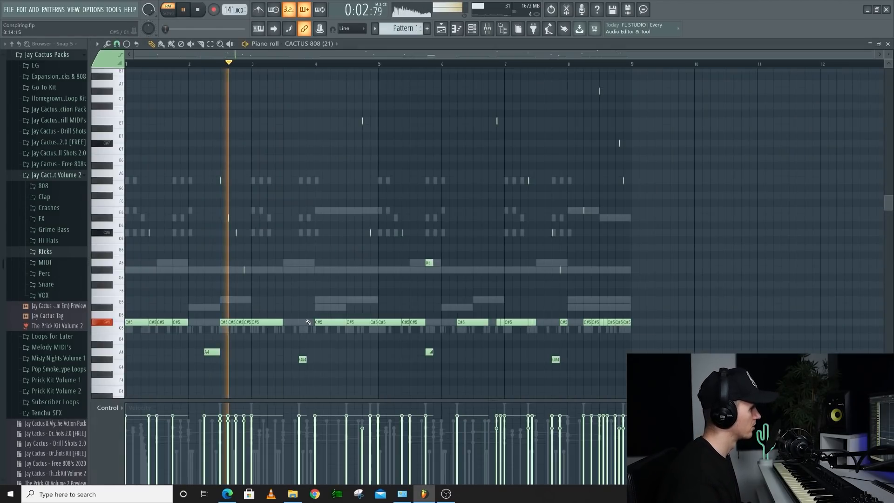
scroll(312, 294, "down", 2)
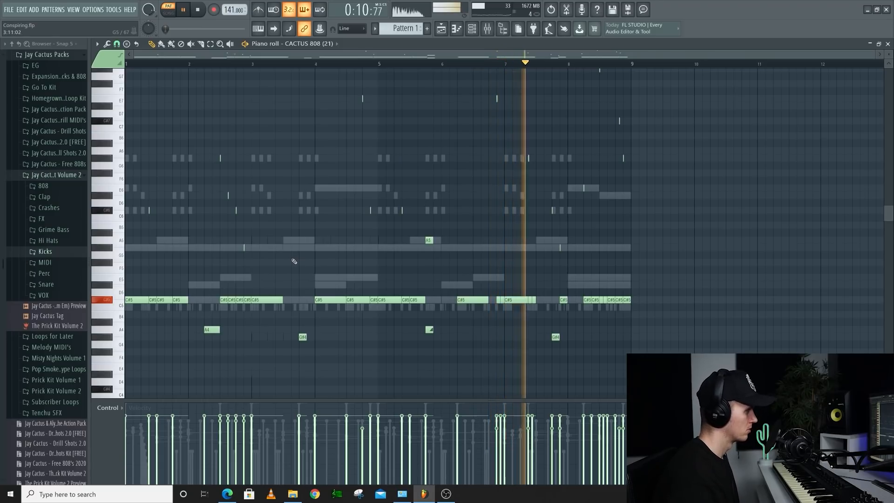
scroll(363, 227, "up", 2)
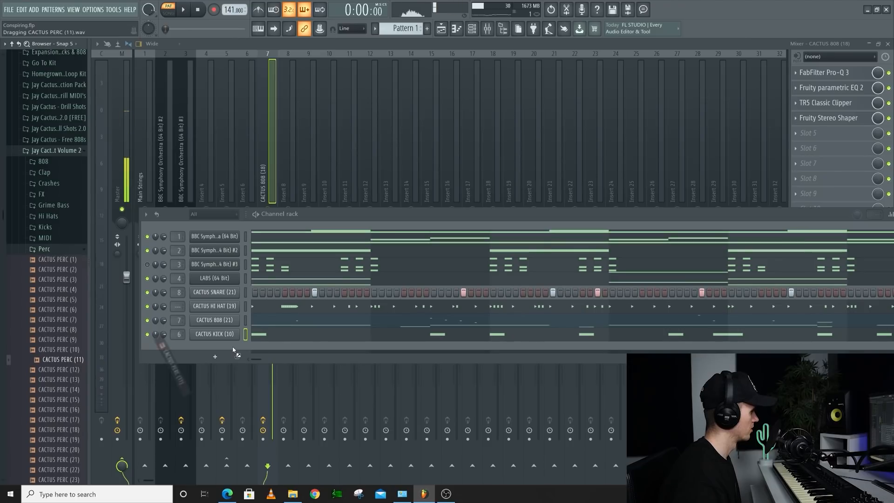
- Add the CACTUS PERC (11) sample as a new channel below the kick, place a hit on its fourth step and play the pattern
left_click_drag(235, 354, 235, 351)
key("space")
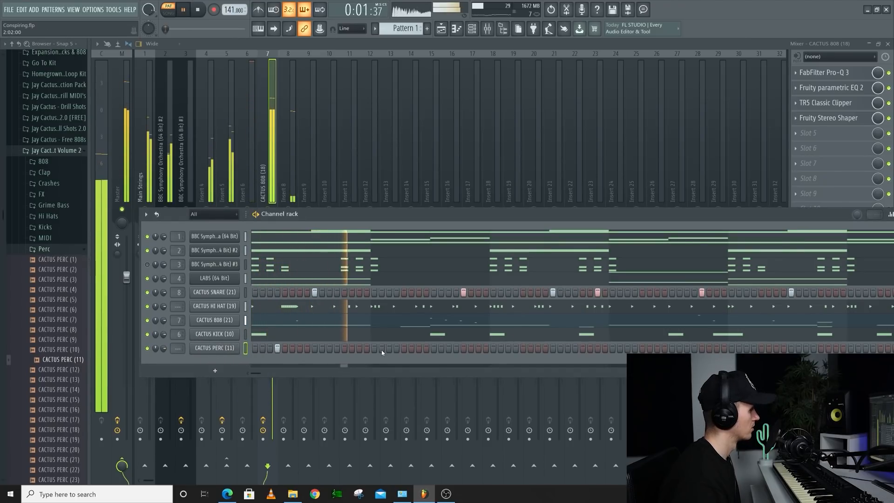
- Add more hits across the CACTUS PERC (11) row and place a hit on the CACTUS CRASH (1) row
left_click(419, 348)
left_click(531, 348)
left_click(665, 348)
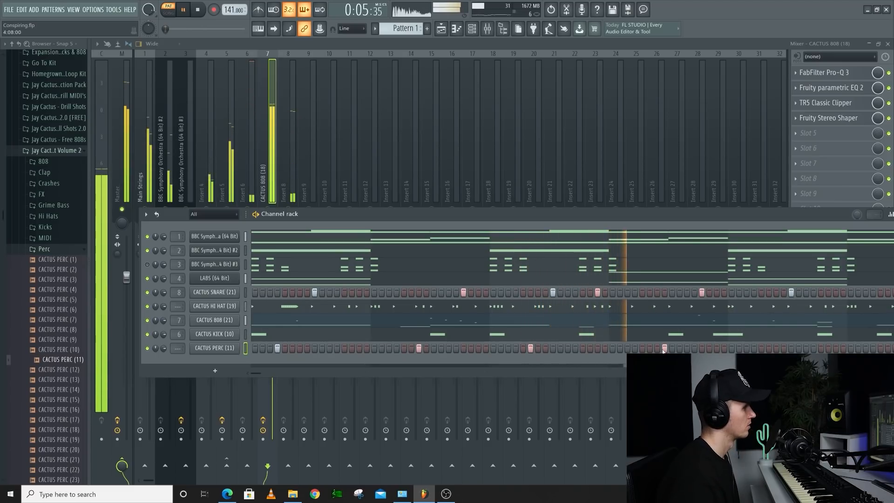
left_click_drag(259, 373, 285, 373)
left_click(791, 348)
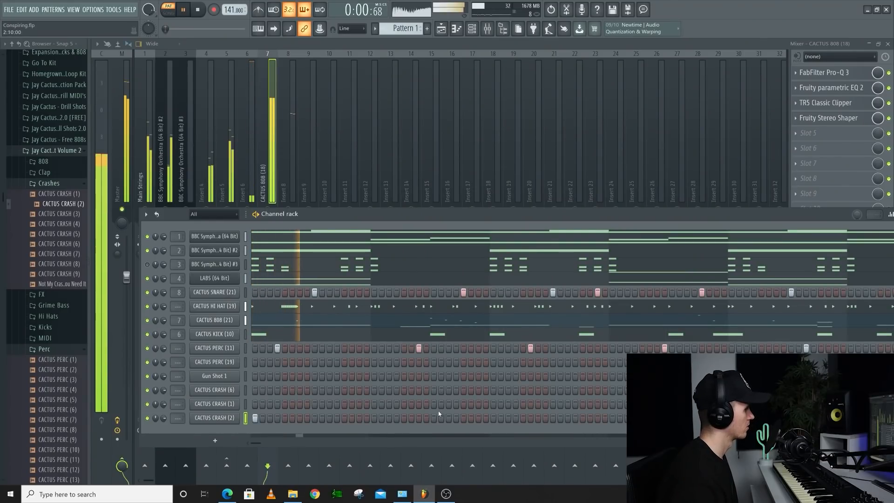
left_click(493, 405)
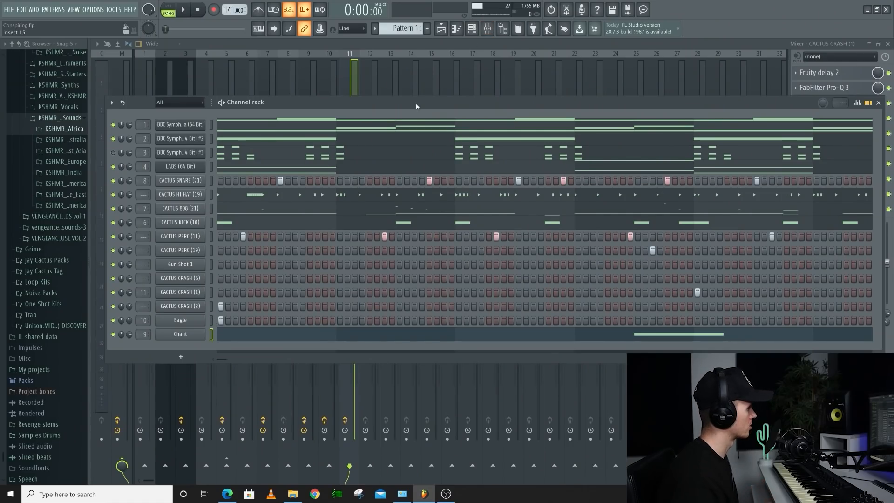
- Select the Chant mixer track and open its LittleAlterBoy effect for inspection
left_click_drag(417, 105, 428, 76)
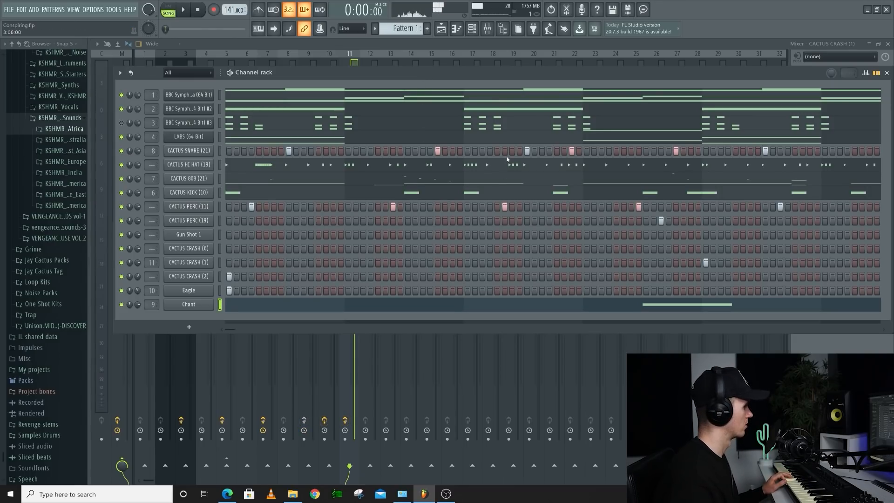
left_click_drag(499, 74, 411, 186)
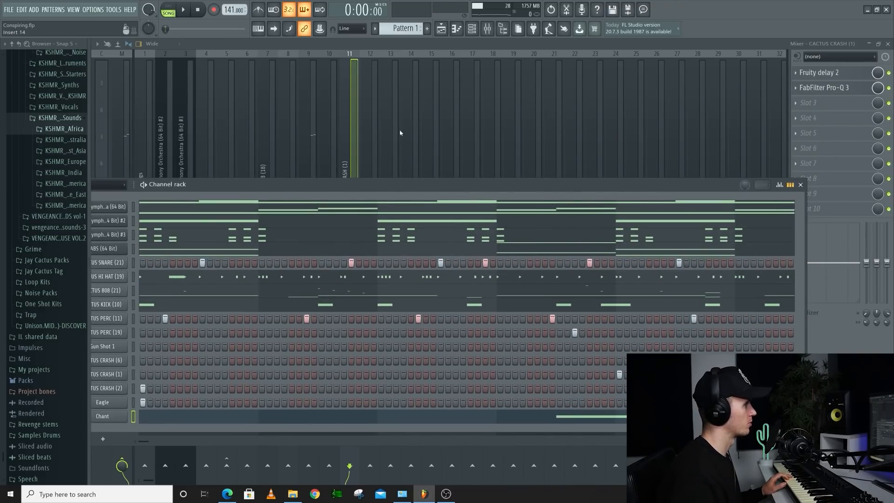
left_click(358, 122)
left_click(311, 120)
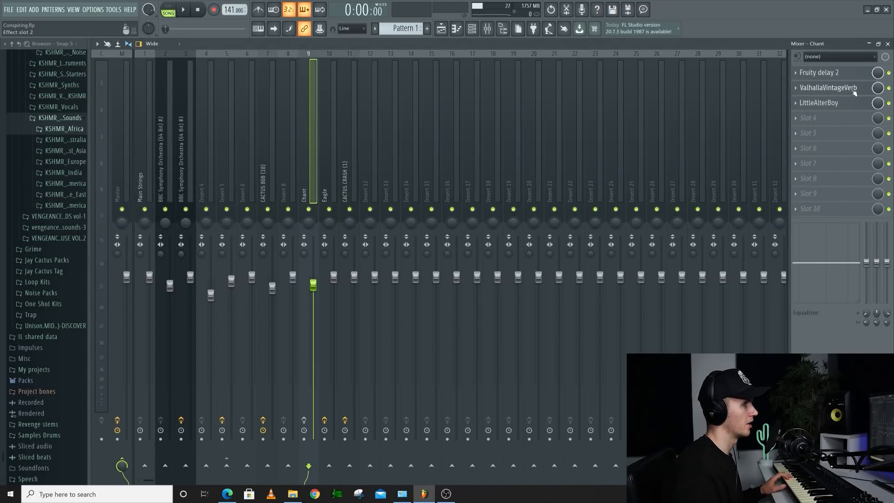
left_click(833, 108)
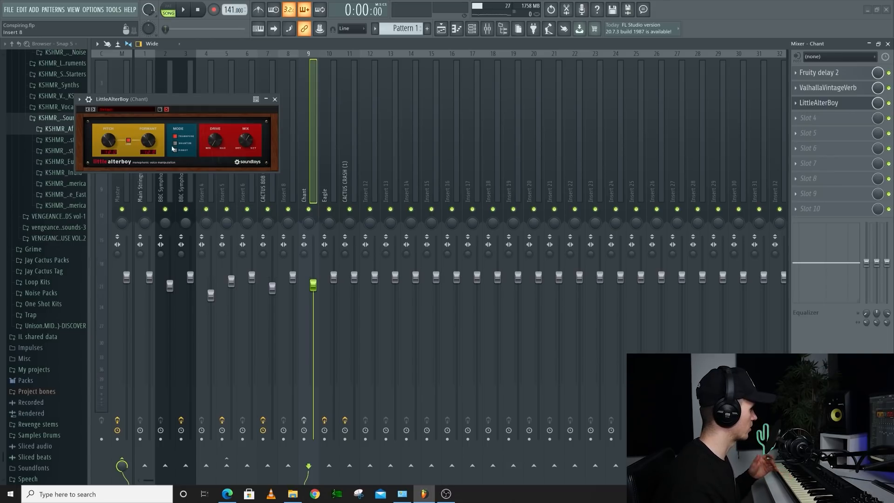
- Bring the channel rack back into view over the mixer and play the beat
key("F6")
left_click_drag(399, 144, 381, 118)
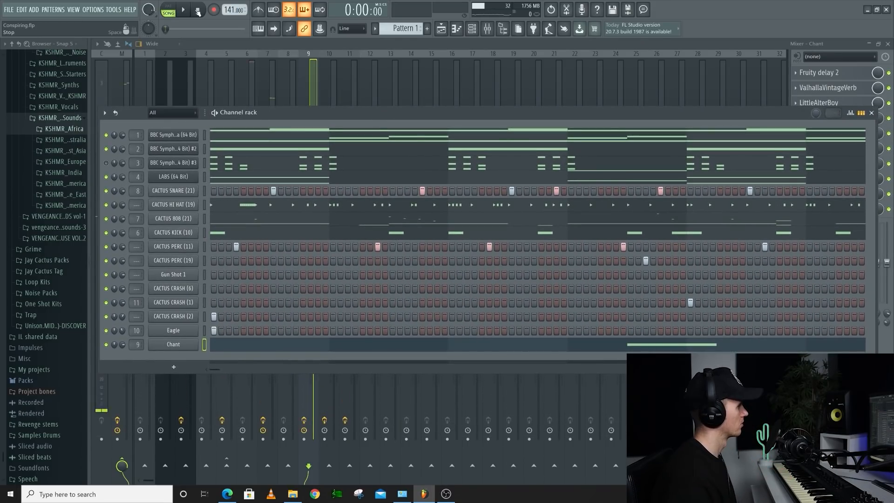
key("space")
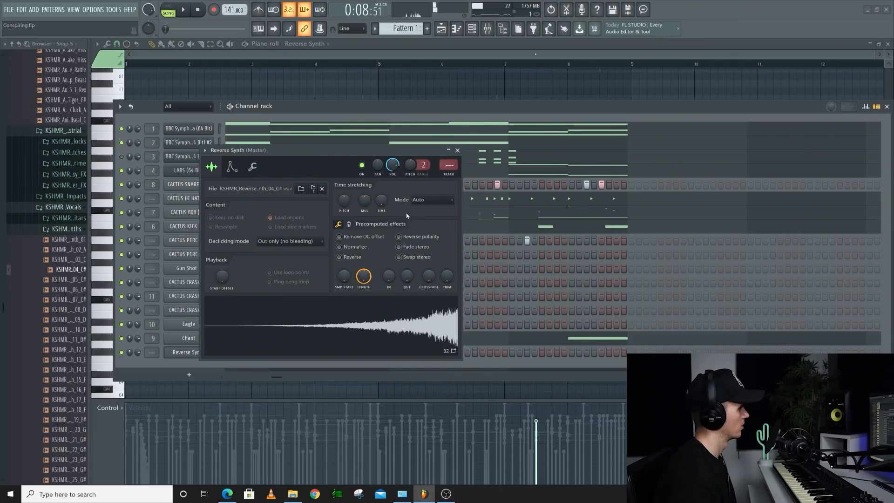
- Set the Reverse Synth sample's time stretching to 1 bar, close its channel settings and play it back
right_click(381, 200)
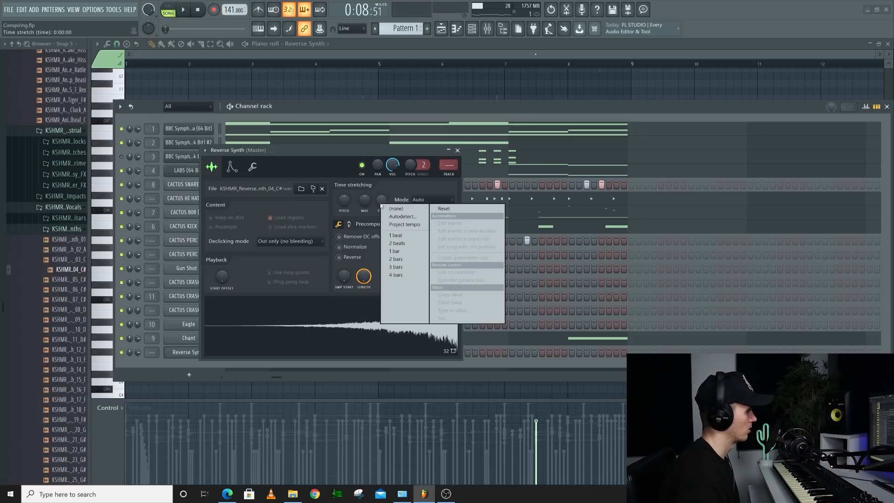
left_click(396, 253)
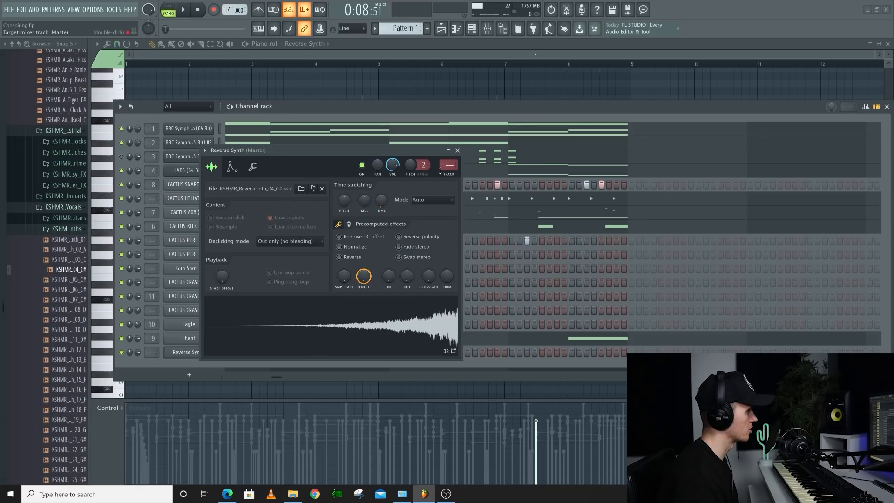
left_click(458, 151)
key("space")
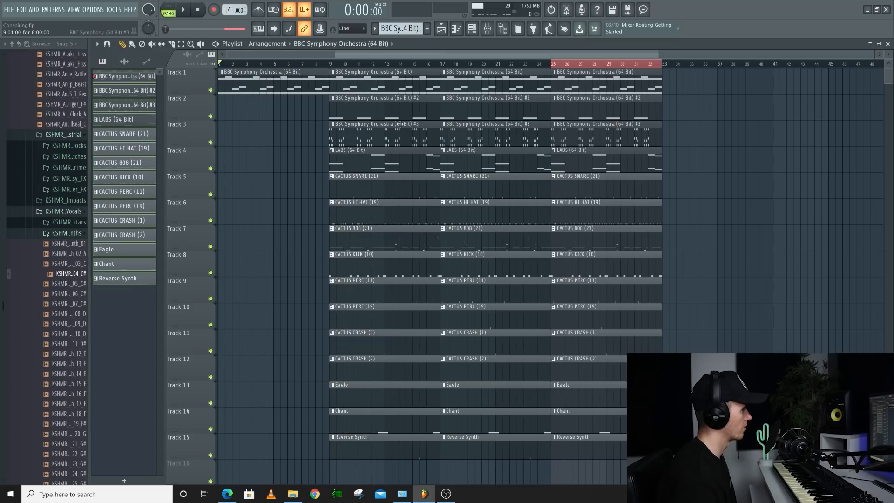
- Copy the BBC Symphony Orchestra #2 clip into the intro on Track 2, keeping only slices at bars 1 and 5
left_click_drag(391, 107, 273, 89)
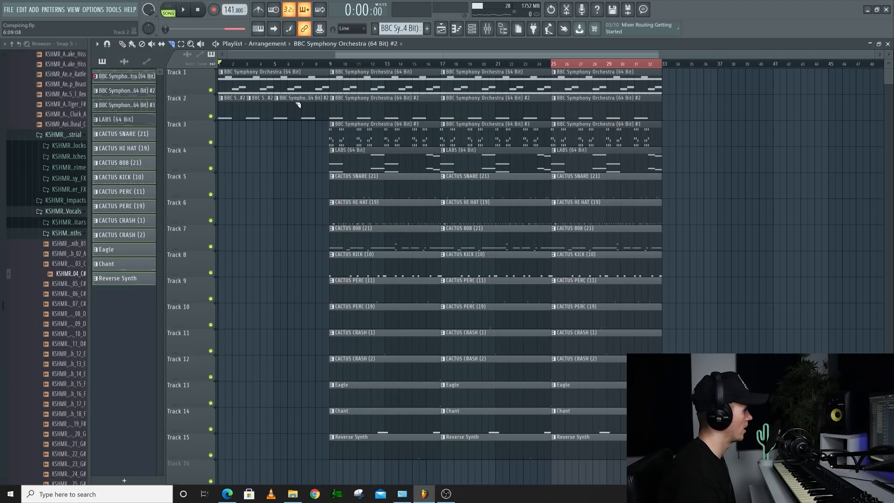
key("space")
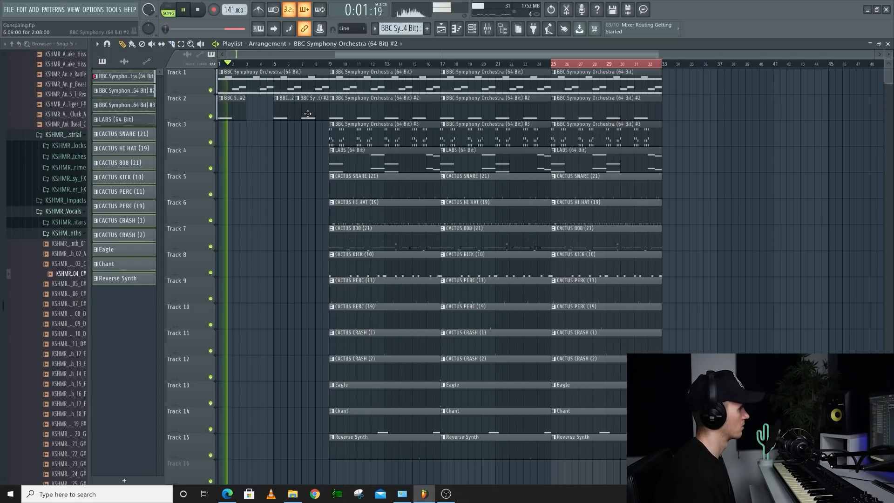
right_click(308, 113)
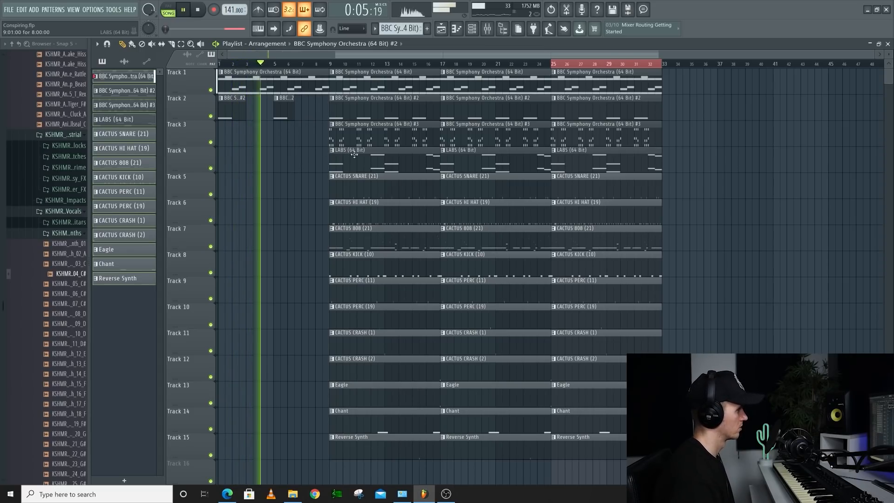
key("space")
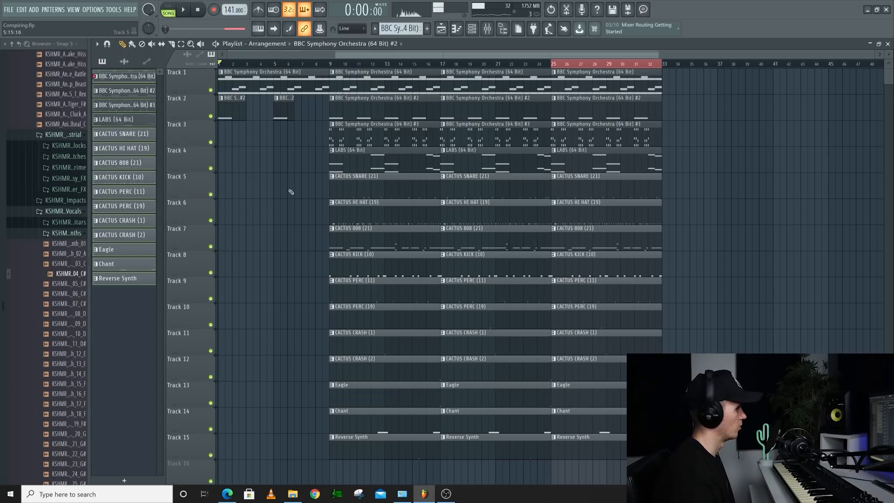
- Add an Eagle slice at bar 5 and a Reverse Synth clip leading up to bar 9, and play the transition
key("c")
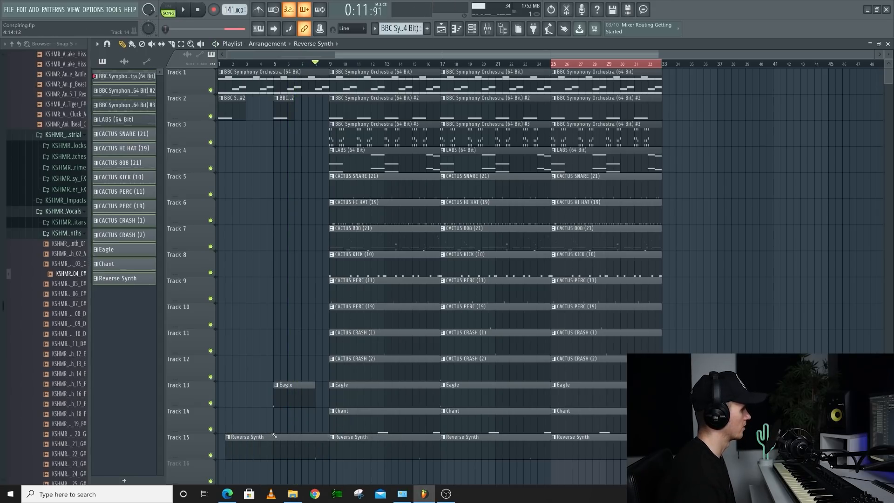
key("space")
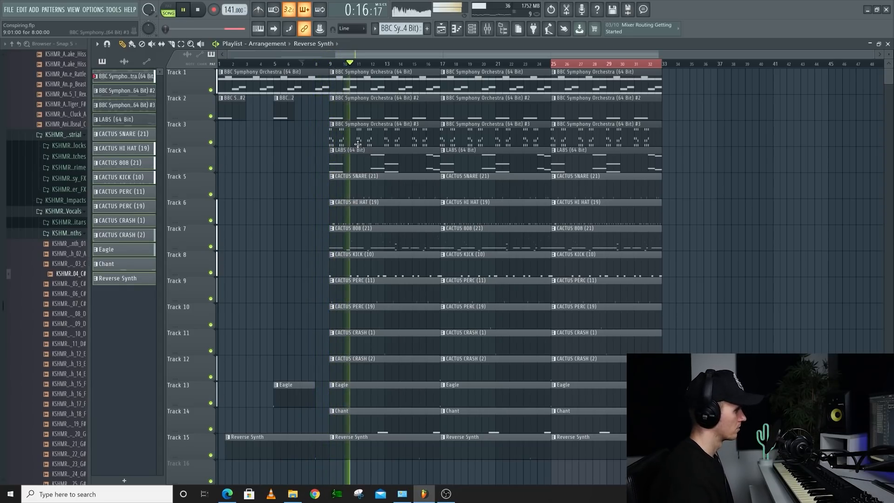
key("space")
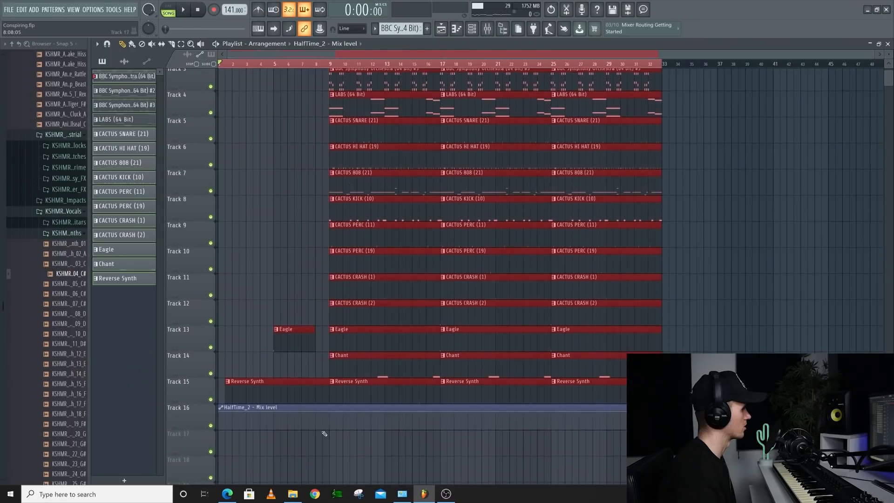
- Shape the HalfTime_2 mix level automation to drop just before bar 9 and Portal's to step up at bar 17, and play it
left_click_drag(326, 429, 334, 425)
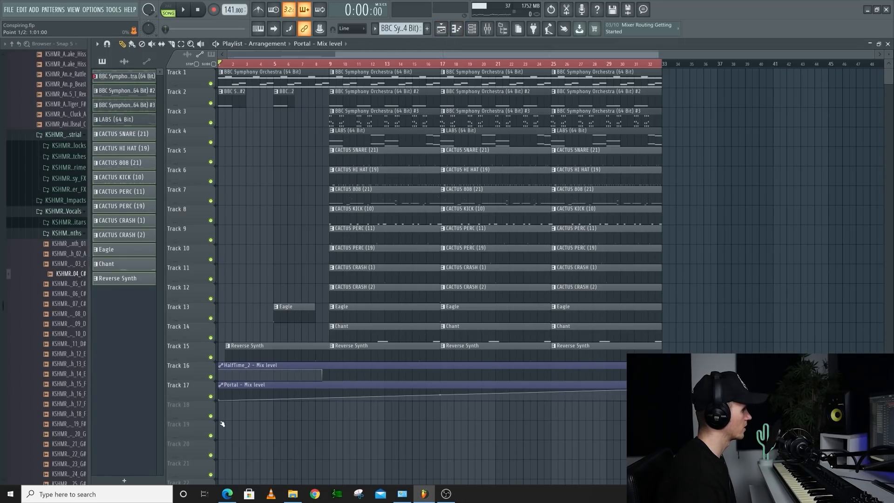
left_click_drag(443, 388, 442, 377)
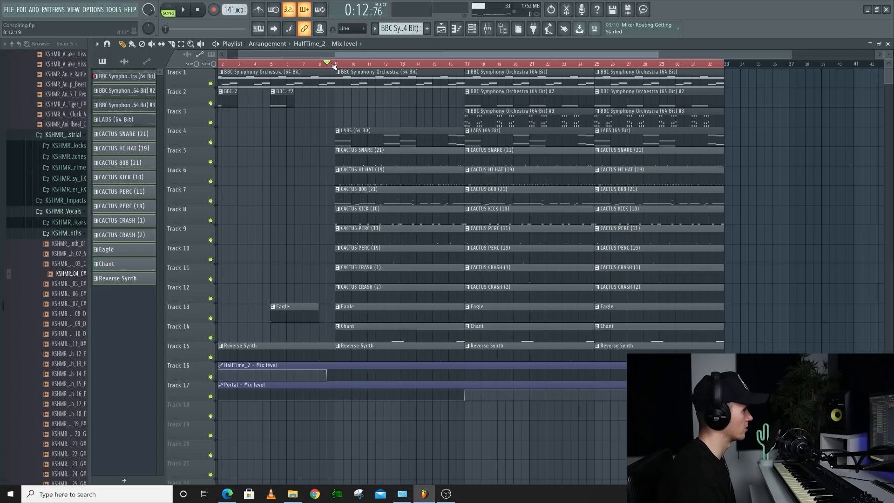
key("space")
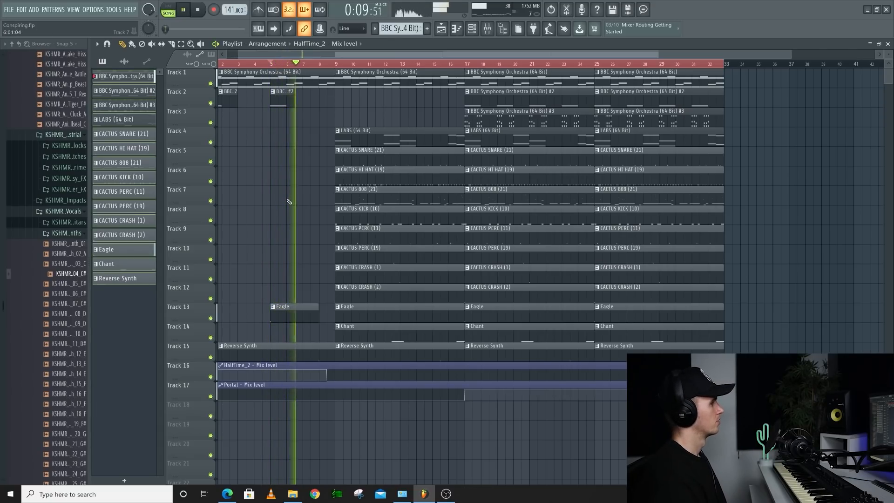
scroll(322, 198, "up", 2)
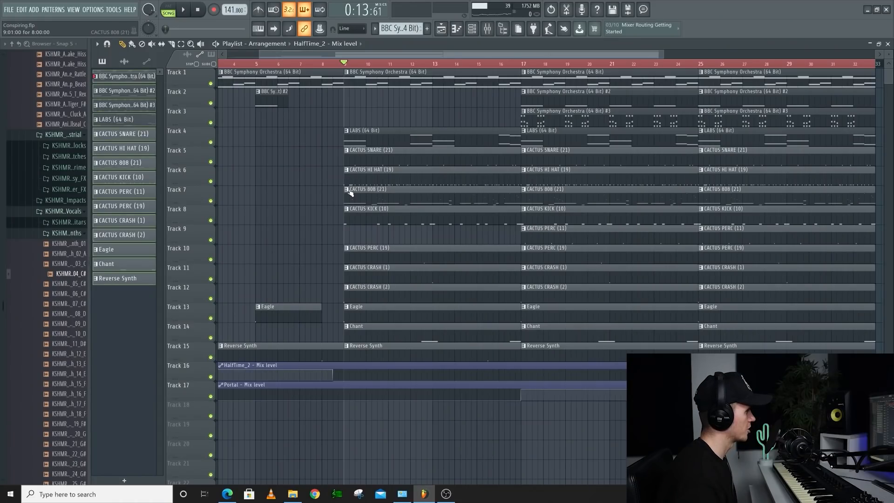
- Make the CACTUS 808 (21) clip at bar 9 unique, open its notes in the piano roll and play the arrangement
right_click(350, 193)
double_click(374, 195)
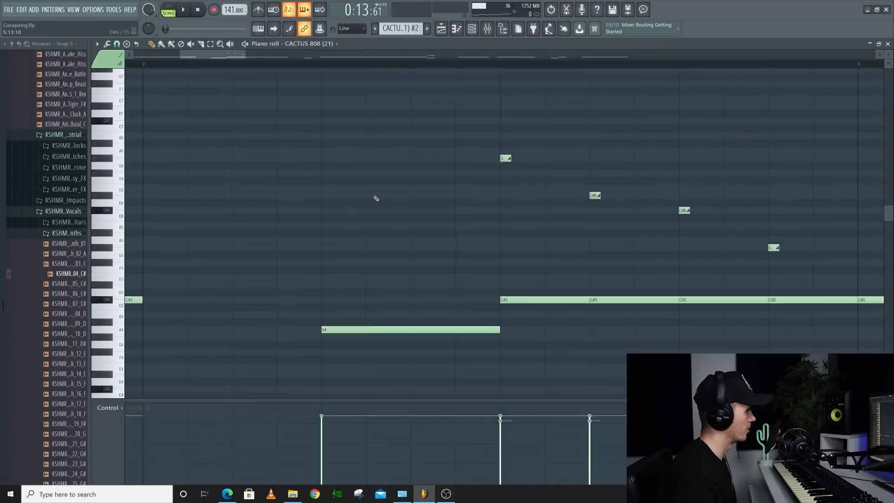
key("Escape")
key("space")
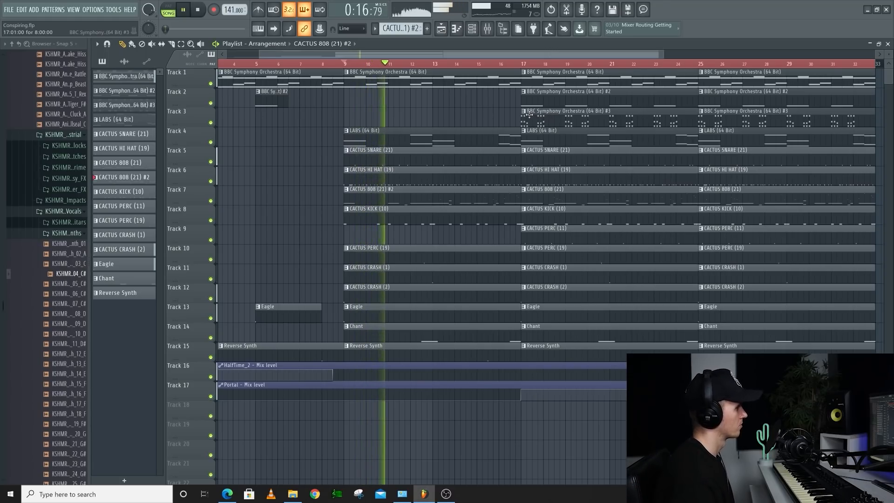
- Check the Chant track's level in the mixer during playback and return to the playlist
scroll(470, 137, "down", 3)
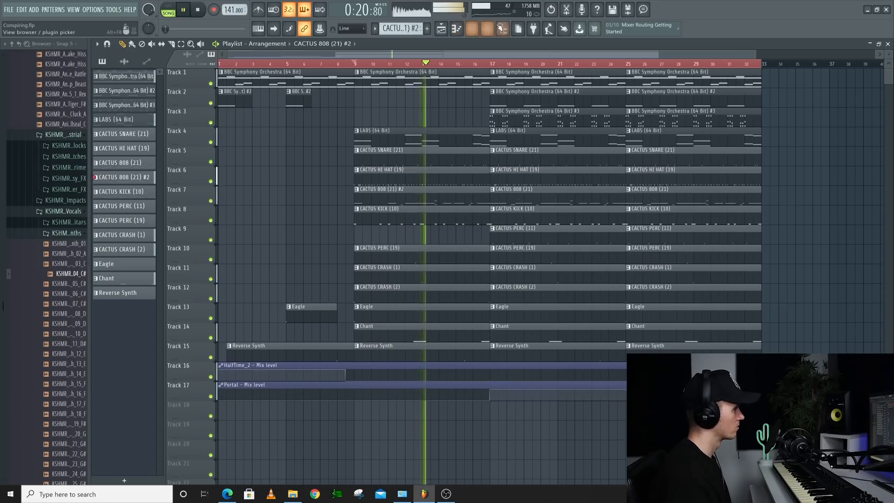
key("F9")
left_click(314, 177)
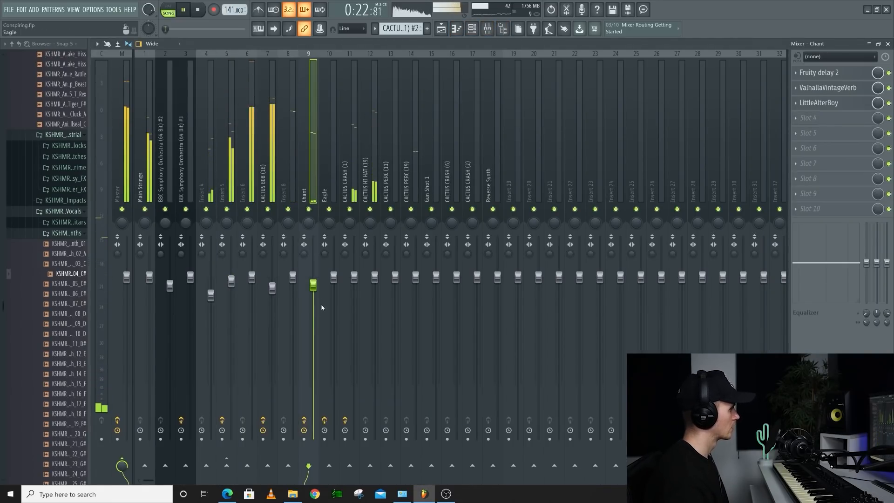
left_click(442, 30)
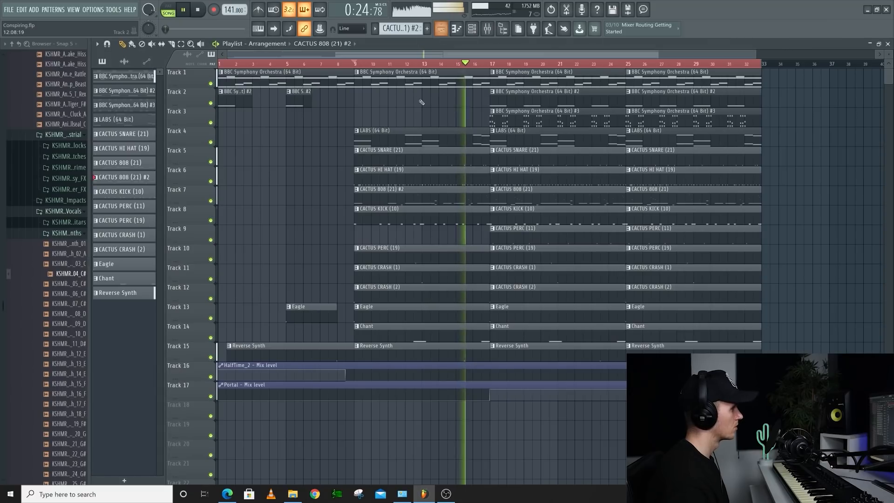
- Try deleting the BBC Symphony Orchestra #3 clip at bar 17 during playback and undo the deletion
right_click(505, 117)
key("ctrl+z")
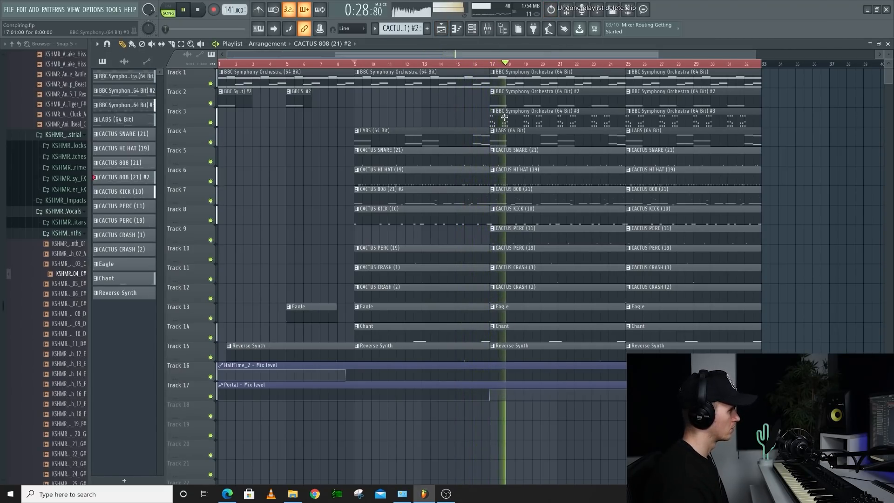
right_click(504, 117)
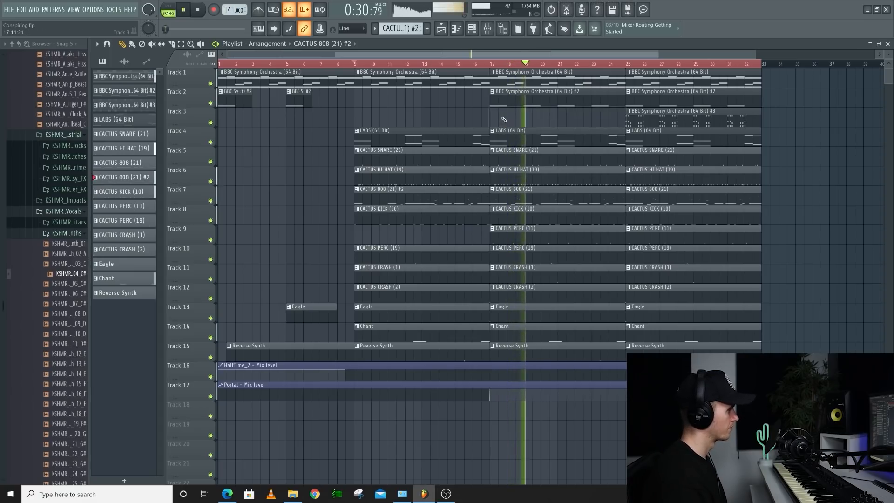
key("ctrl+z")
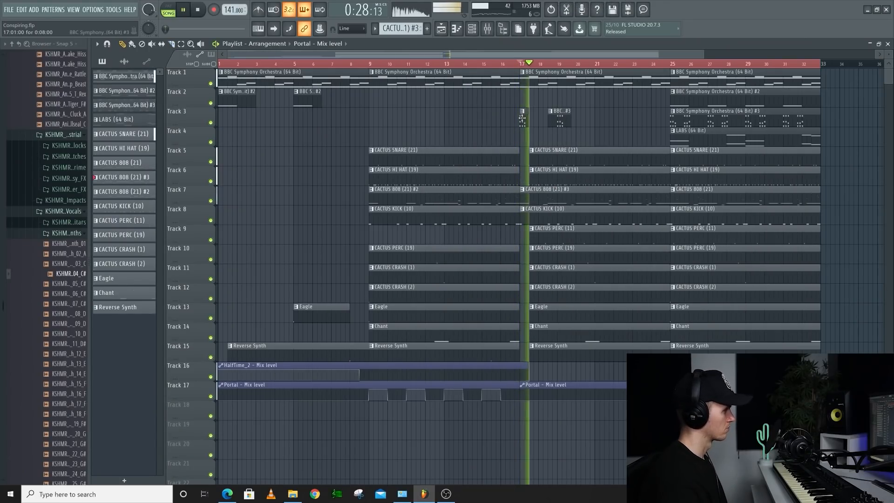
- Place short copies of the sliced BBC Symphony Orchestra #3 clip at bars 21 and 23 on Track 3
scroll(521, 113, "down", 2)
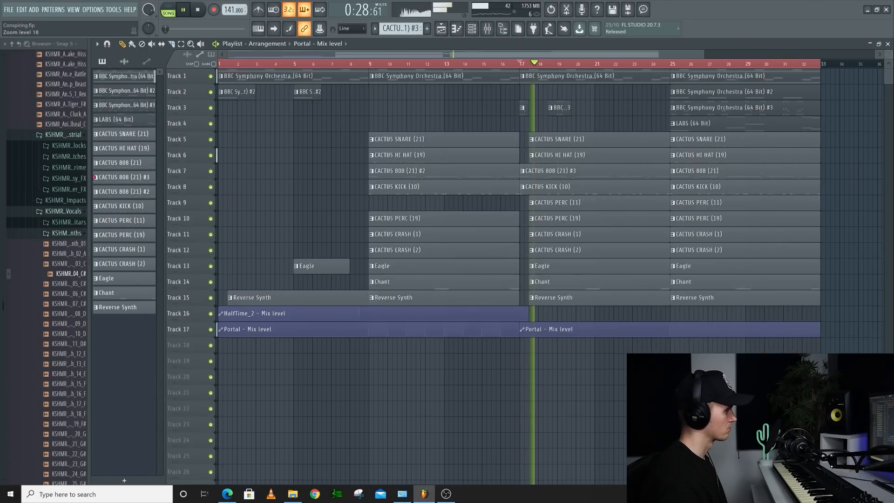
left_click(523, 102)
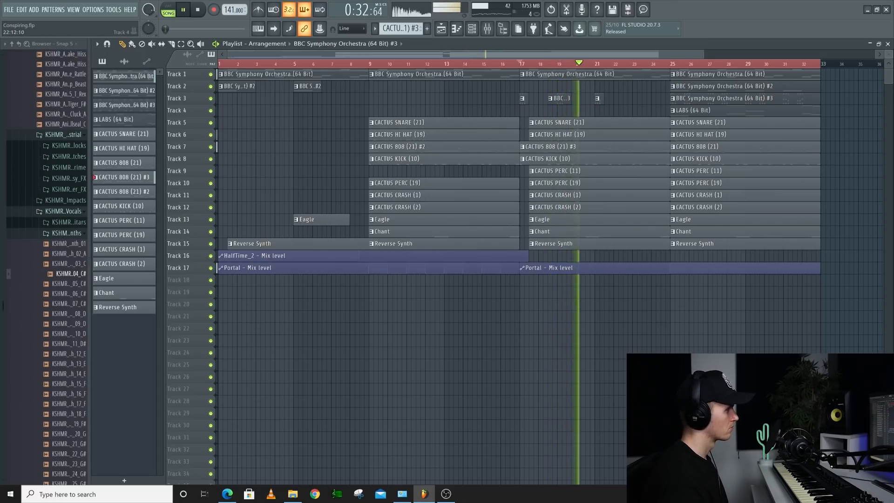
scroll(629, 110, "up", 2)
scroll(624, 117, "up", 2)
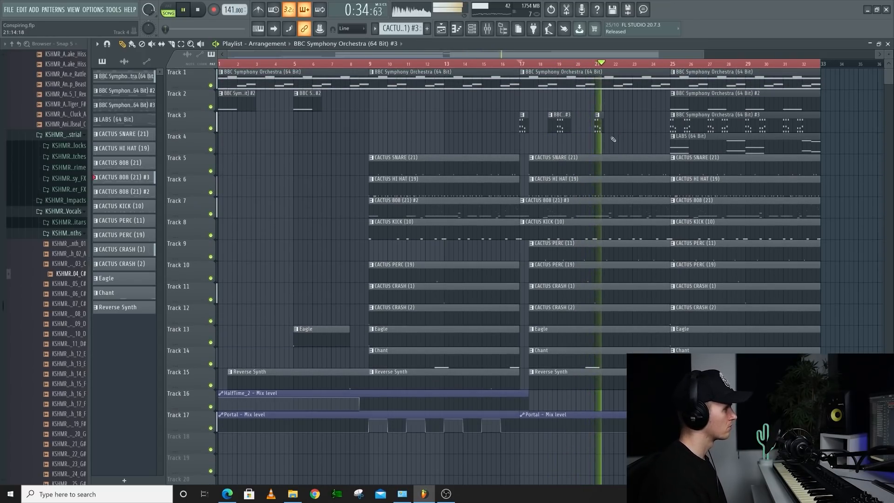
left_click(634, 121)
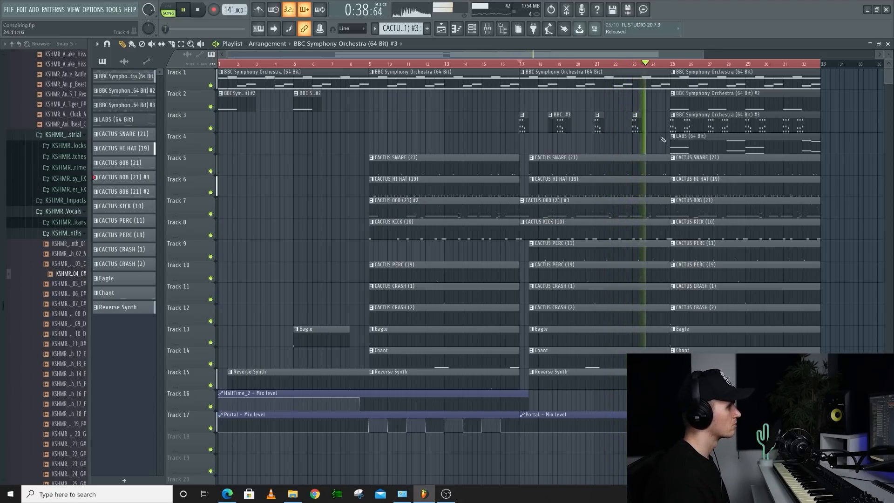
- Delete the BBC Symphony Orchestra #2, BBC Symphony Orchestra #3 and LABS clips at bar 25 on Tracks 2 to 4
right_click(705, 103)
right_click(708, 123)
right_click(709, 142)
- Try removing the snare, hi-hat, 808 and kick clips at bar 25 during playback and undo the deletion
right_click(711, 164)
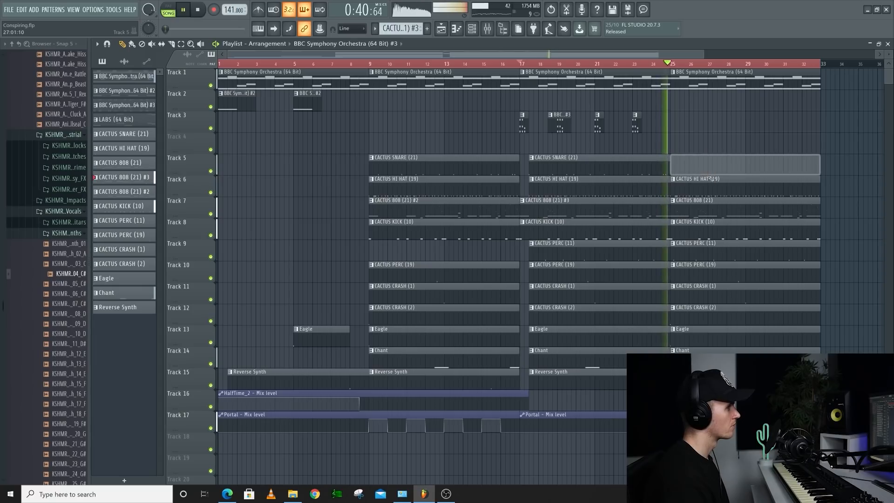
right_click(715, 184)
right_click(717, 205)
right_click(720, 224)
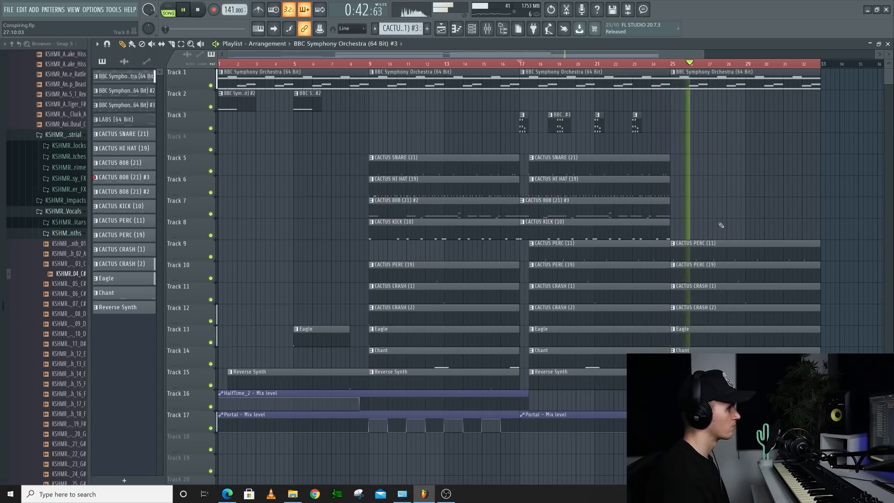
key("ctrl+z")
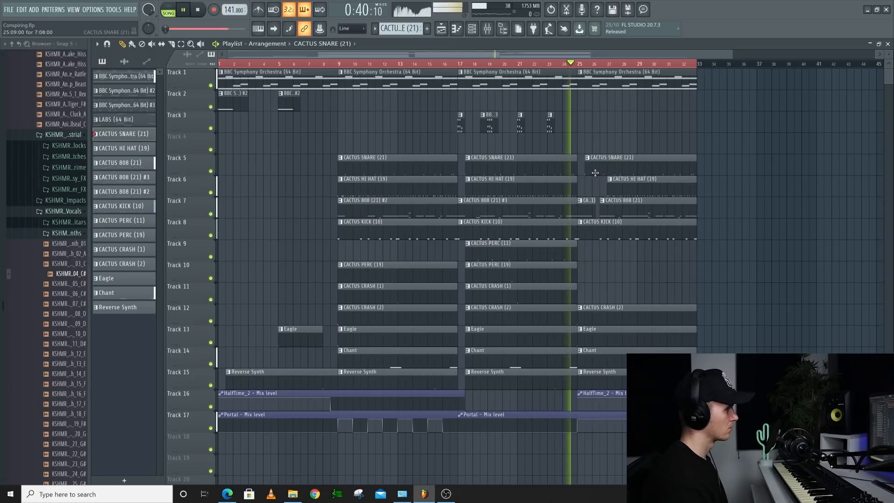
- Trim the start of the Track 5 CACTUS SNARE clip to the middle of bar 26 and delete the Chant and Reverse Synth clips at bar 25
mouse_move(585, 168)
left_mouse_down()
mouse_move(609, 167)
mouse_move(601, 164)
left_mouse_up()
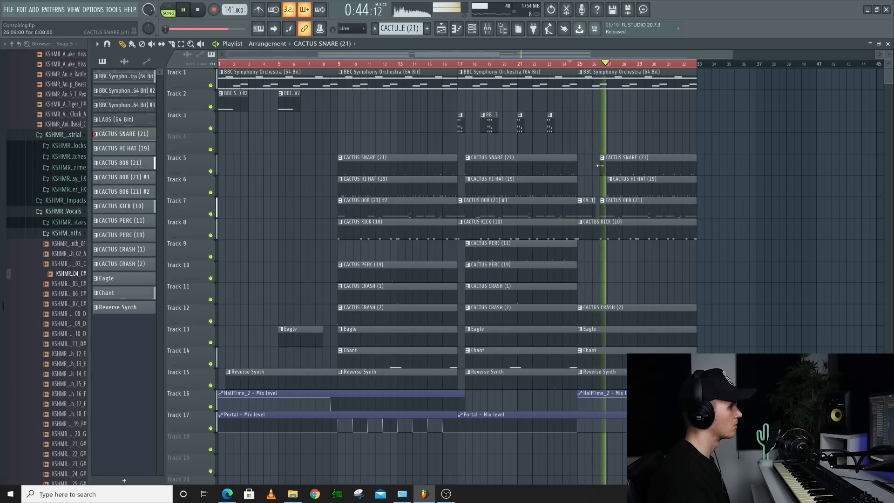
scroll(600, 164, "down", 1)
right_click(666, 351)
scroll(645, 315, "down", 3)
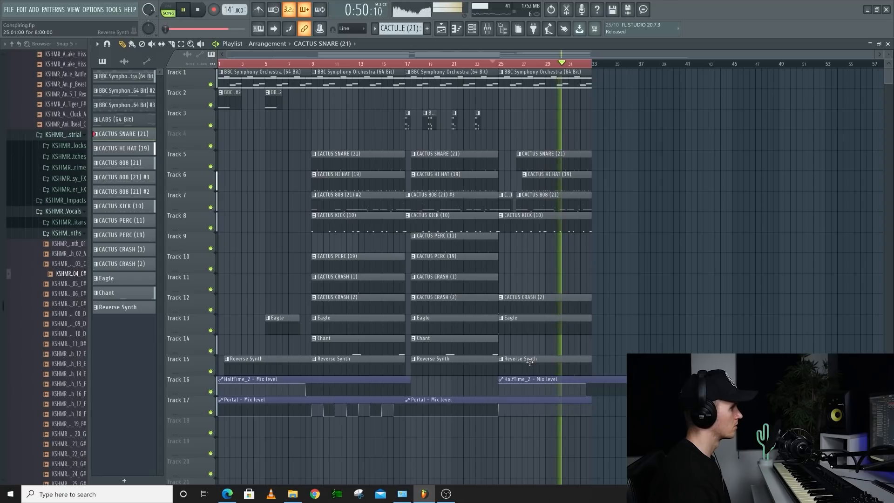
right_click(530, 363)
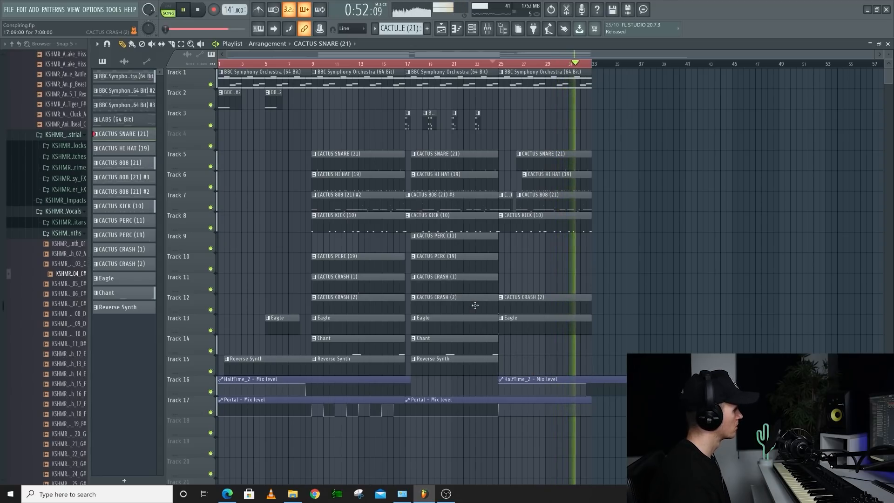
- Stop playback and cut the HalfTime_2 - Mix level clip on Track 16 so it ends at bar 33
key("space")
key("c")
left_click_drag(591, 399, 592, 379)
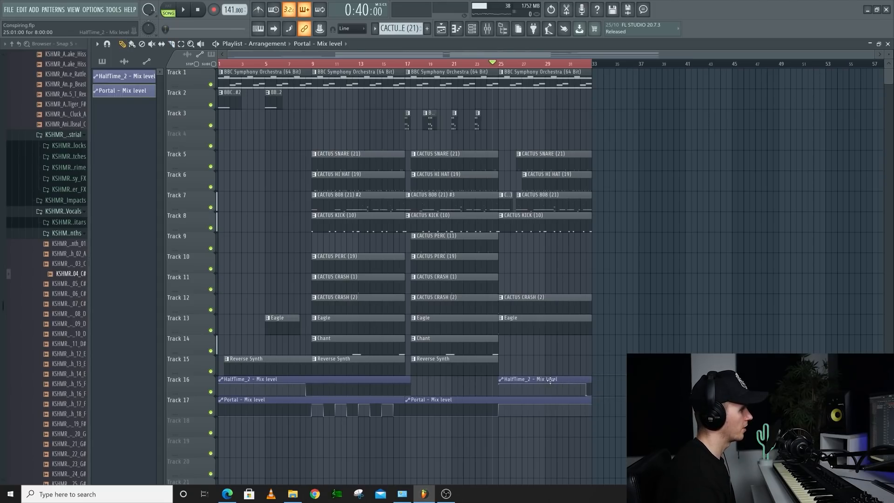
- Repeat the melody and drum clips over bars 33 to 40 and move the CACTUS CRASH (1) clip on Track 11 to bar 33
key("ctrl+b")
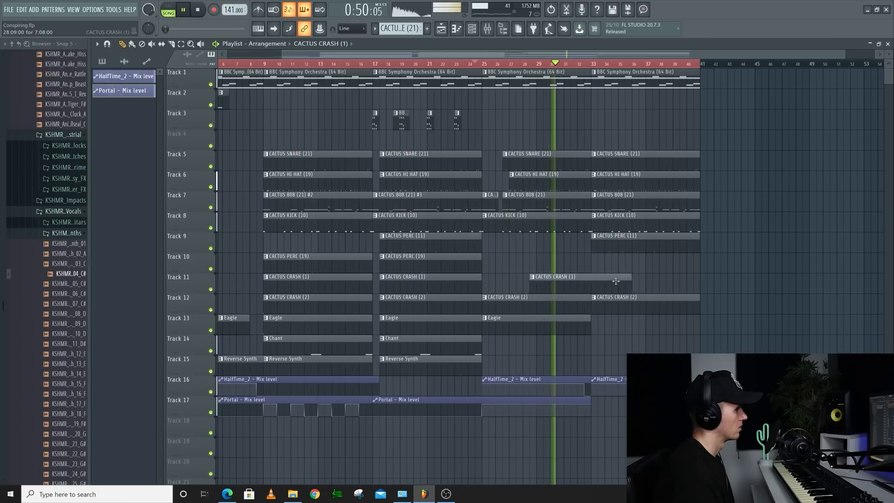
left_click_drag(575, 278, 644, 279)
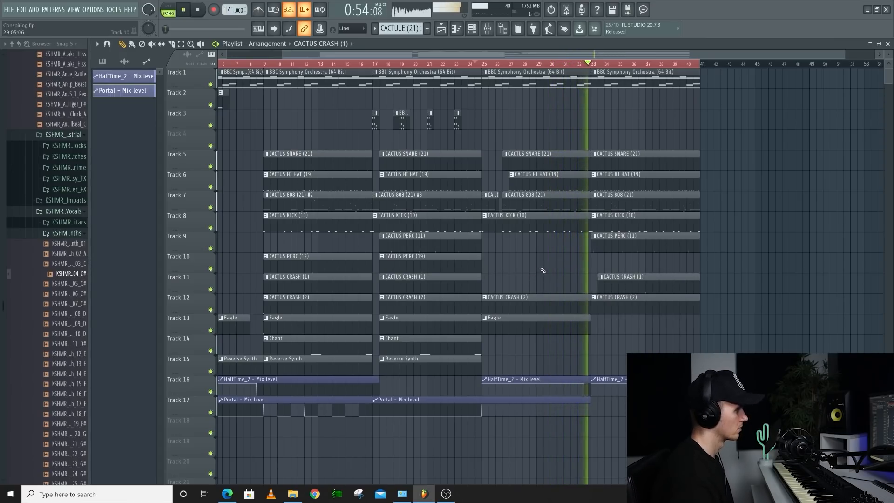
scroll(559, 267, "down", 2)
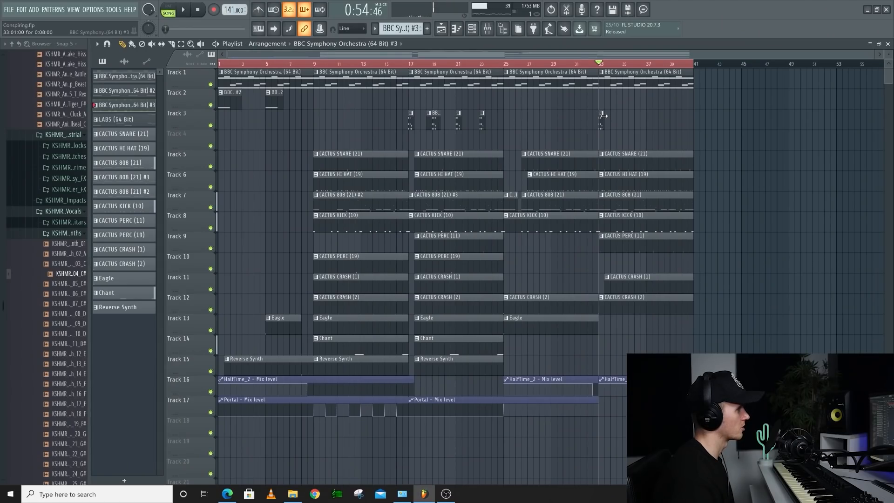
- Extend the BBC Symphony Orchestra #3 clip on Track 3 over bars 33 to 40 and slice the Portal - Mix level clip at bar 25
key("space")
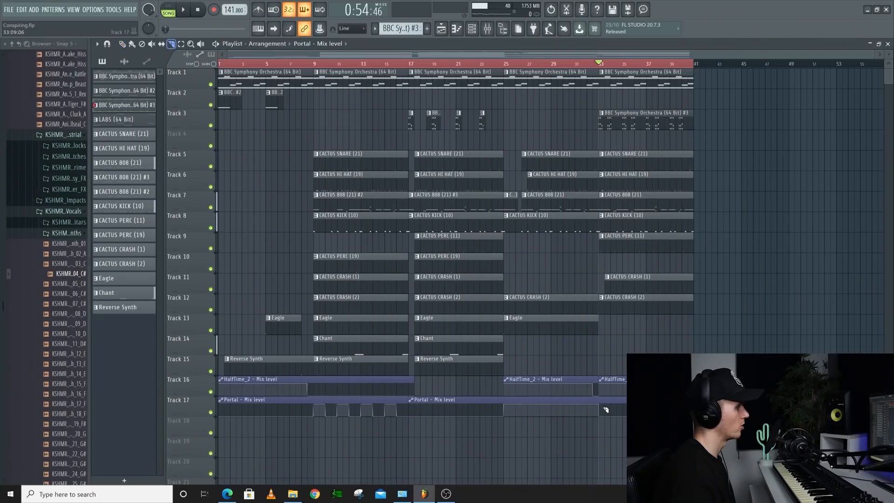
left_click(511, 408)
key("space")
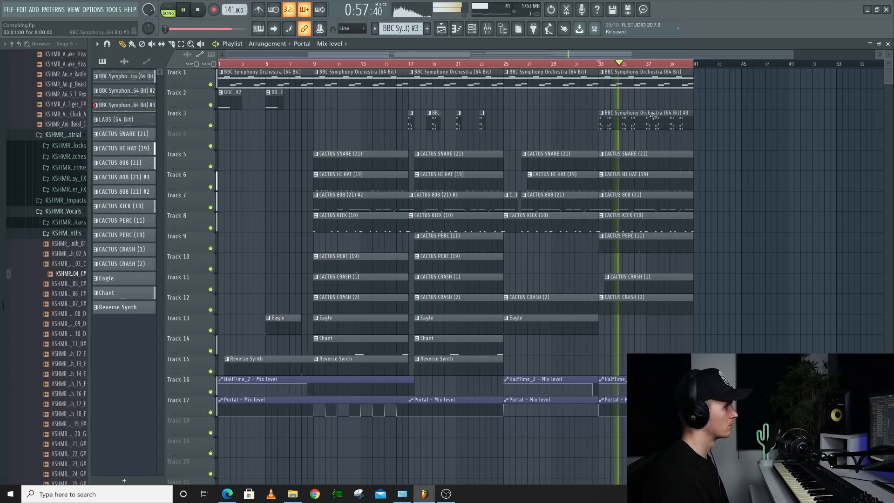
- Copy the melody and drum clips of bars 33 to 40 to bar 41 and add a copy of the Eagle clip there
left_click_drag(680, 78, 600, 305)
left_click_drag(626, 84, 722, 85, "shift")
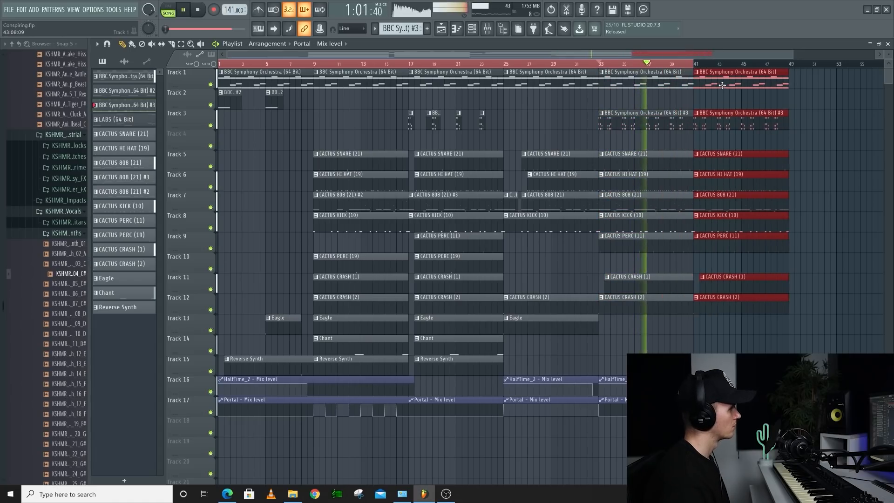
left_click(798, 98, "ctrl")
scroll(778, 116, "down", 1)
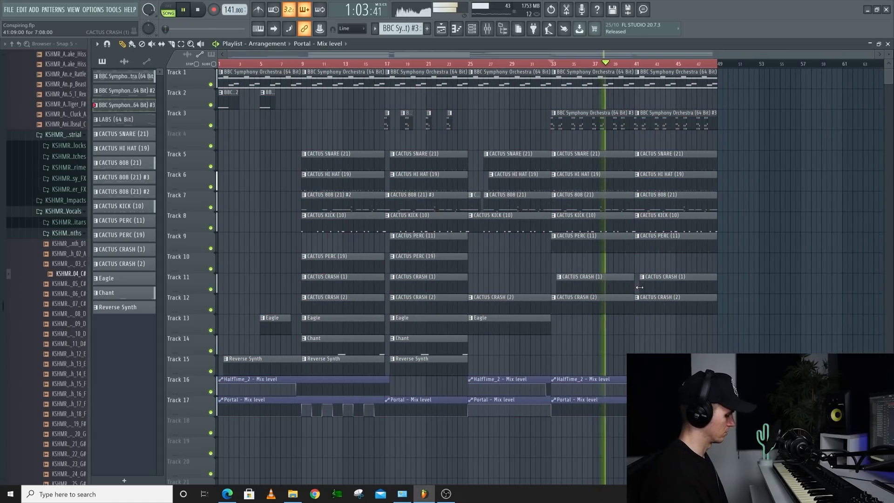
left_click_drag(496, 326, 662, 326, "shift")
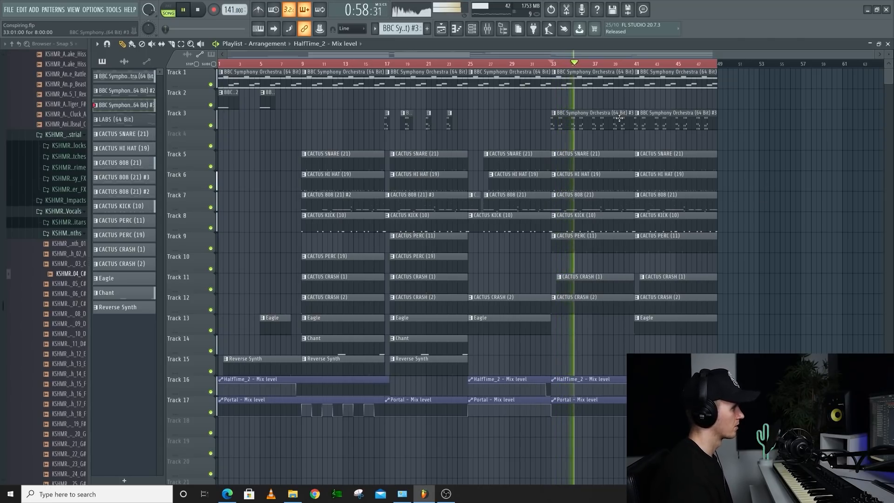
- Slice the BBC Symphony Orchestra #3 clip at bar 33 and keep only two-bar pieces at bars 33 and 37
key("space")
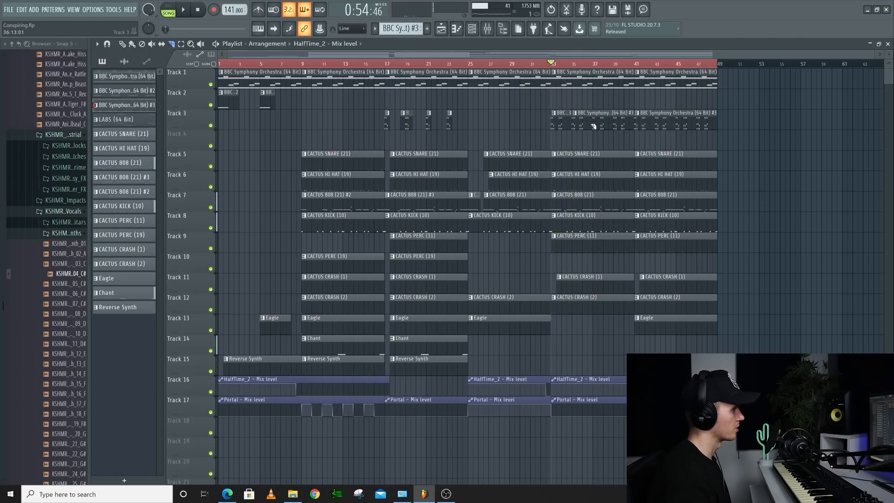
left_click_drag(594, 126, 598, 136)
key("space")
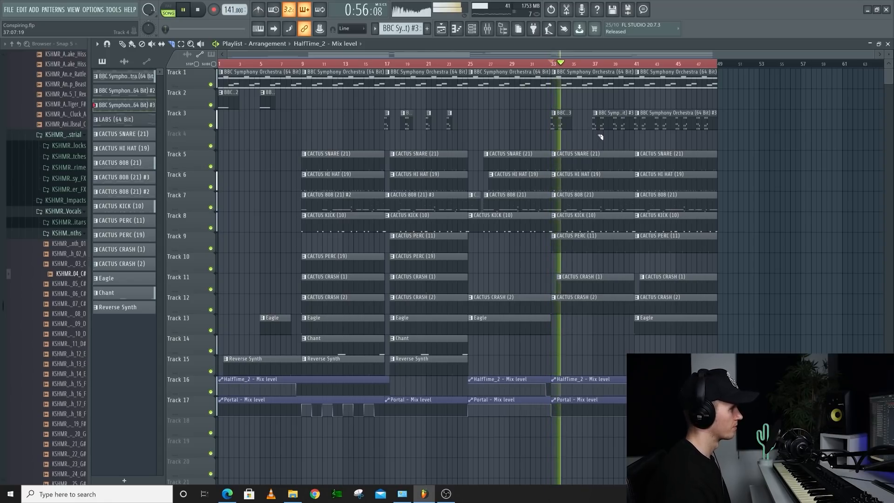
key("c")
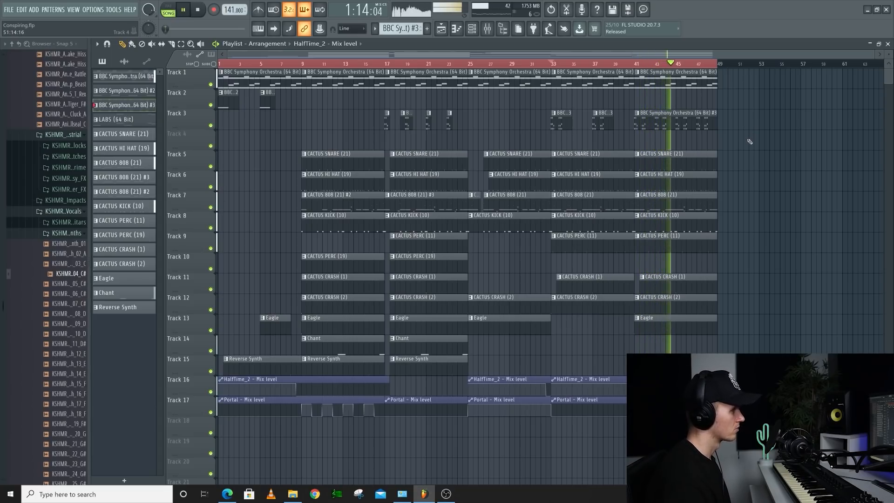
- Fill bars 49 to 56 with copies of the melody, drum and Eagle clips, and duplicate bars 9 to 56 from bar 57
left_click_drag(677, 83, 801, 83)
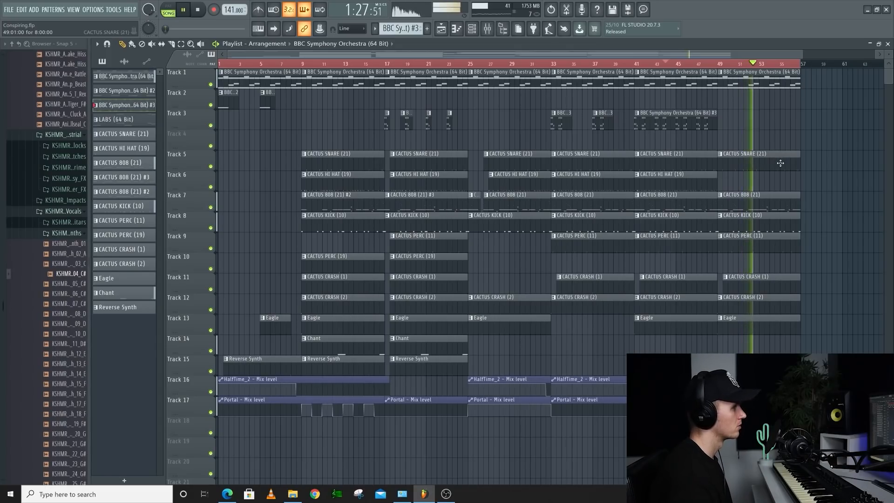
scroll(781, 164, "down", 2)
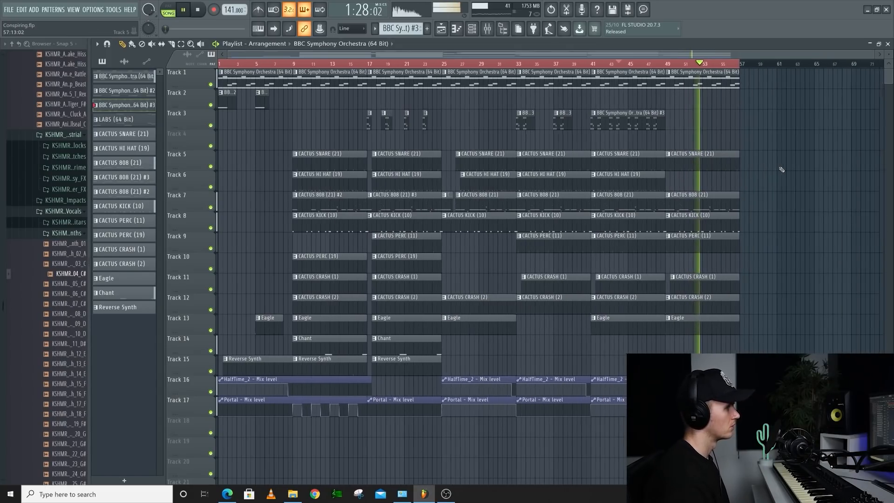
left_click_drag(761, 74, 305, 434)
key("c")
left_click_drag(295, 388, 296, 414)
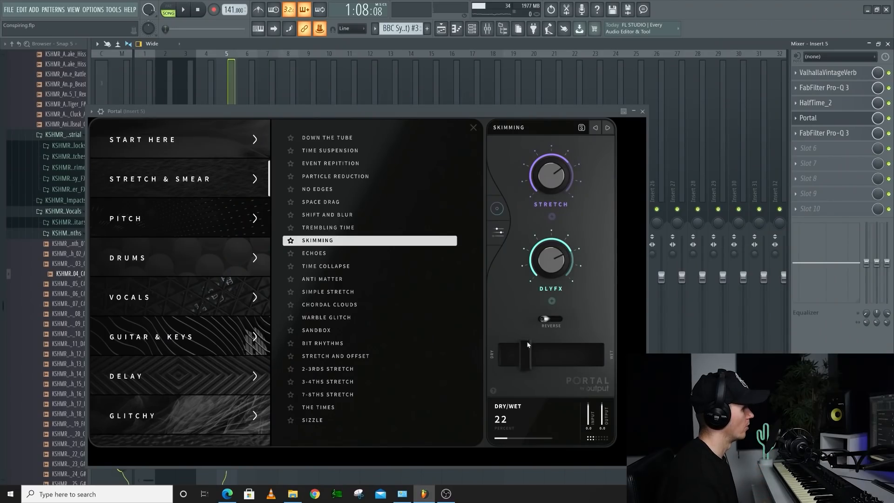
- Create an automation clip for Portal's dry/wet on mixer Insert 5 and shape a rise from bar 41 to bar 49
left_click_drag(525, 354, 525, 354)
right_click(328, 30)
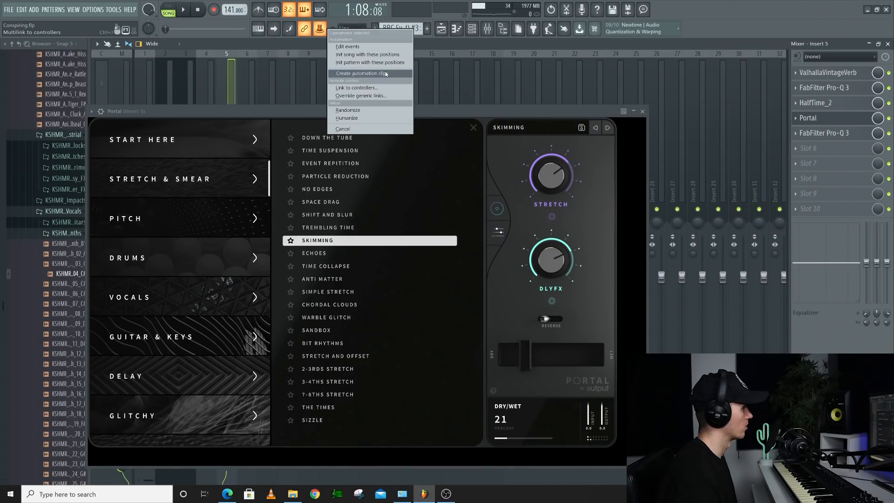
left_click(386, 74)
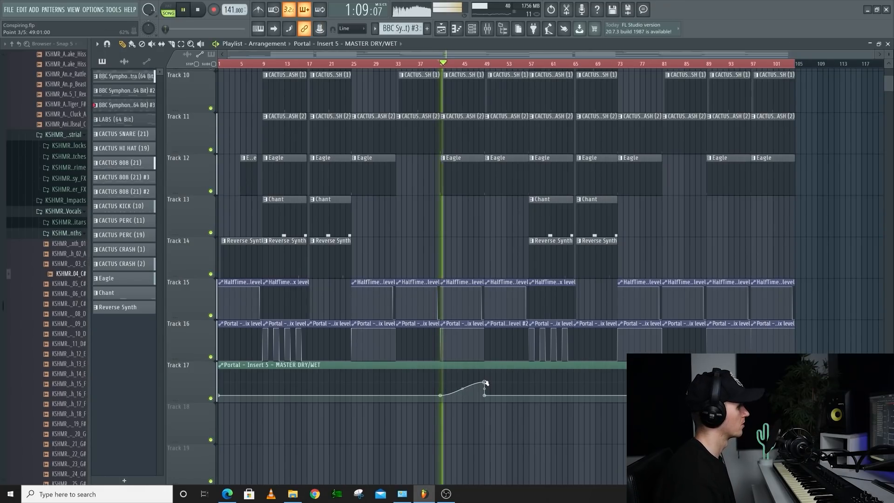
- Cut the last bar before bar 49 off the snare, hi-hat, CACTUS PERC (11) and kick clips that start at bar 41
scroll(494, 236, "down", 6)
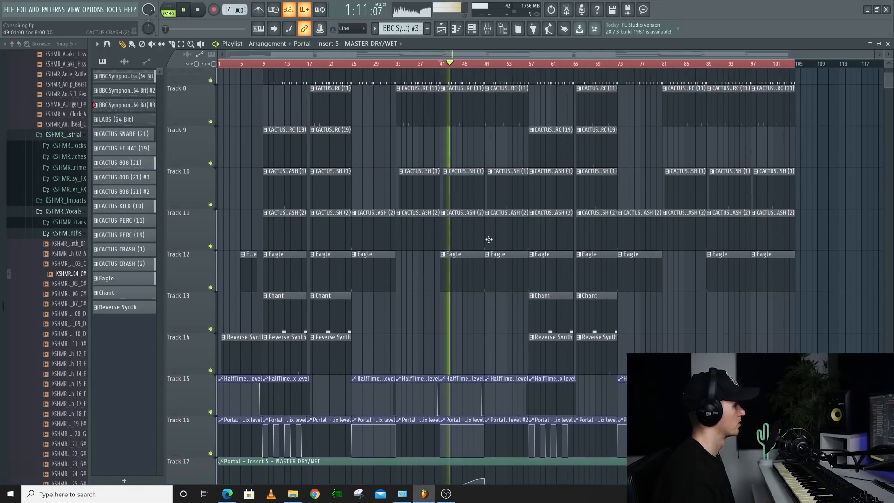
scroll(507, 231, "up", 4)
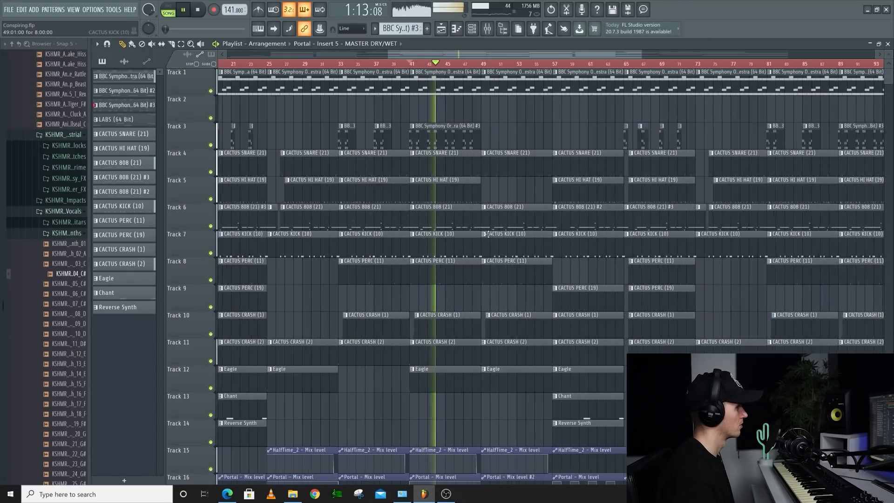
scroll(468, 167, "down", 1)
right_click(466, 165)
right_click(466, 144)
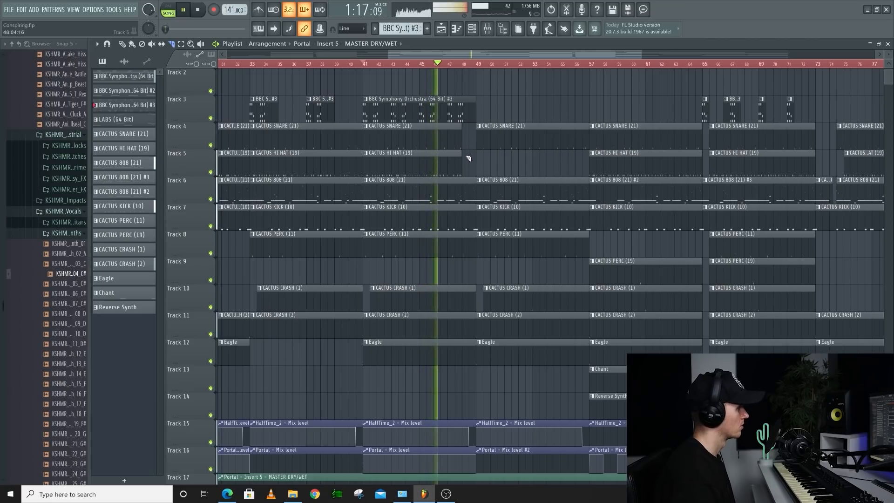
right_click(464, 253)
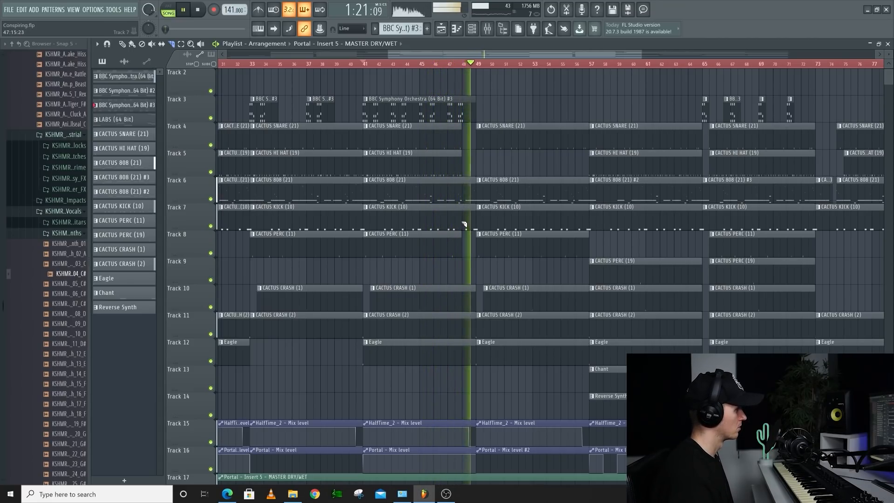
right_click(471, 200)
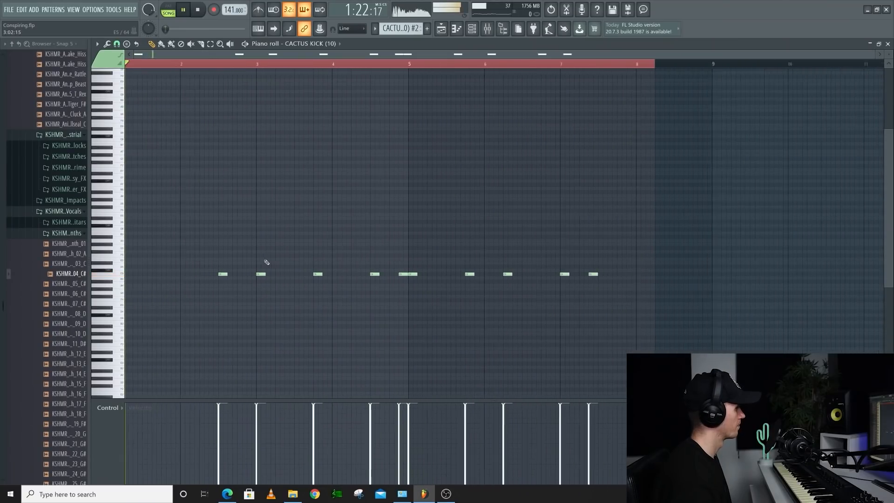
- Thin out the CACTUS KICK (10) #2 pattern by deleting six kick notes in the piano roll, keeping five, and return to the playlist
left_click(233, 274)
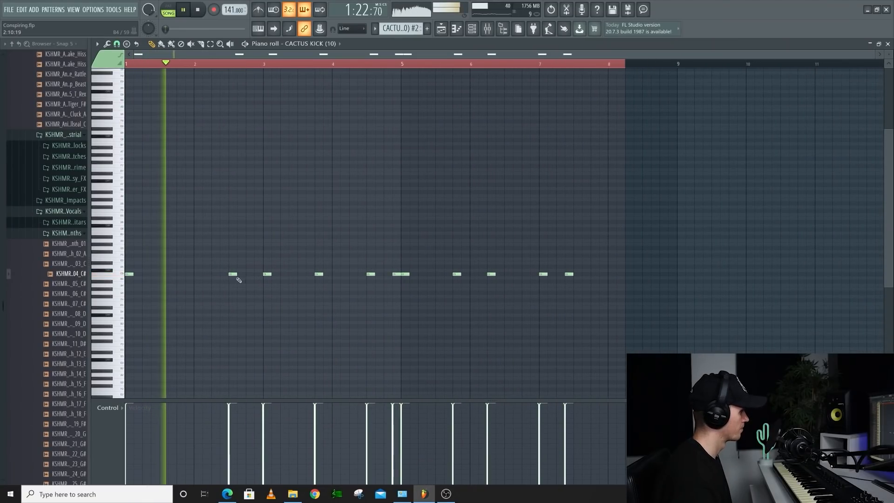
right_click(233, 274)
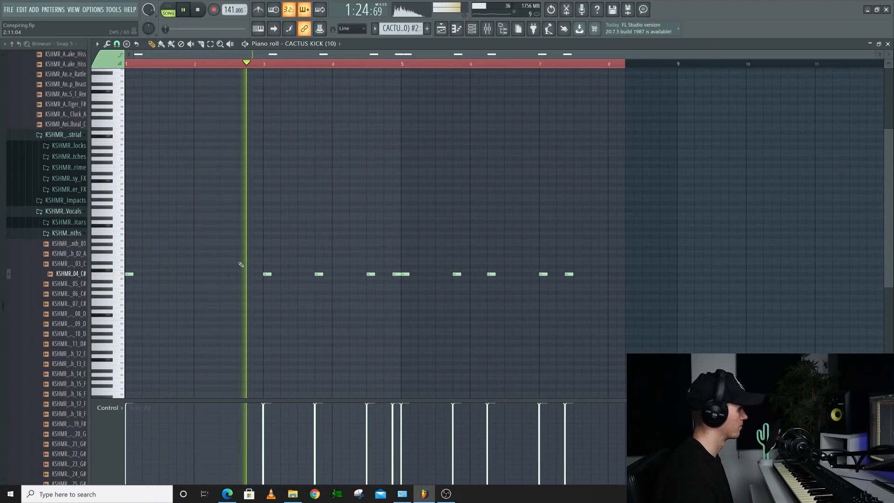
right_click(319, 274)
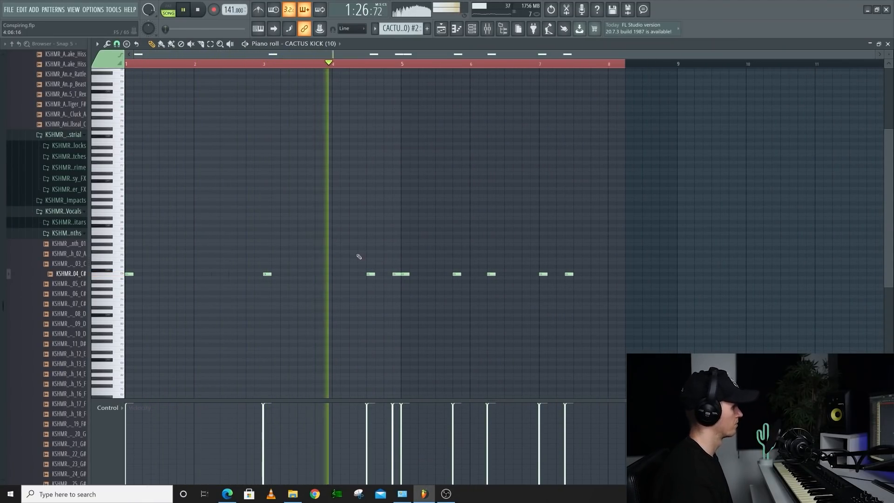
right_click(371, 275)
right_click(396, 275)
right_click(491, 274)
right_click(569, 274)
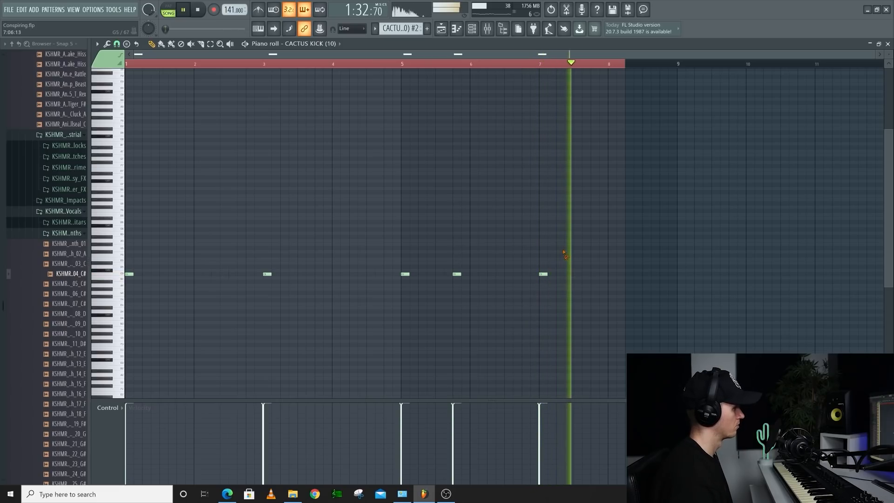
key("F5")
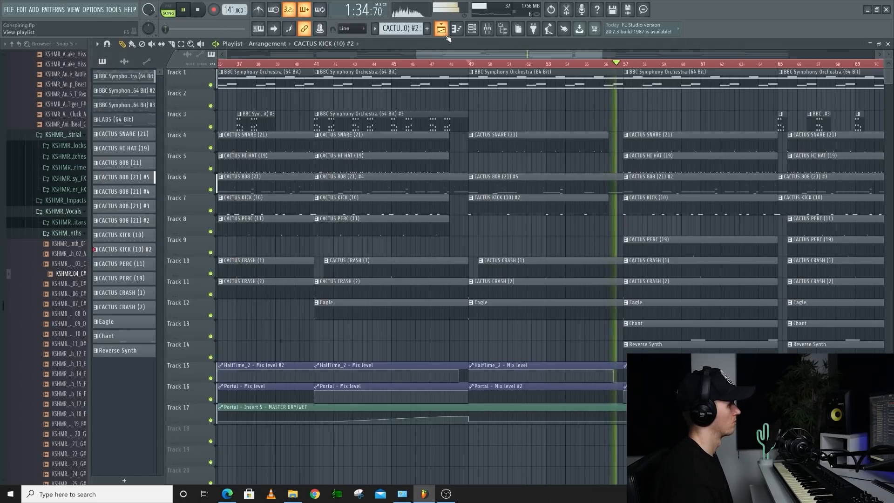
scroll(430, 286, "down", 3)
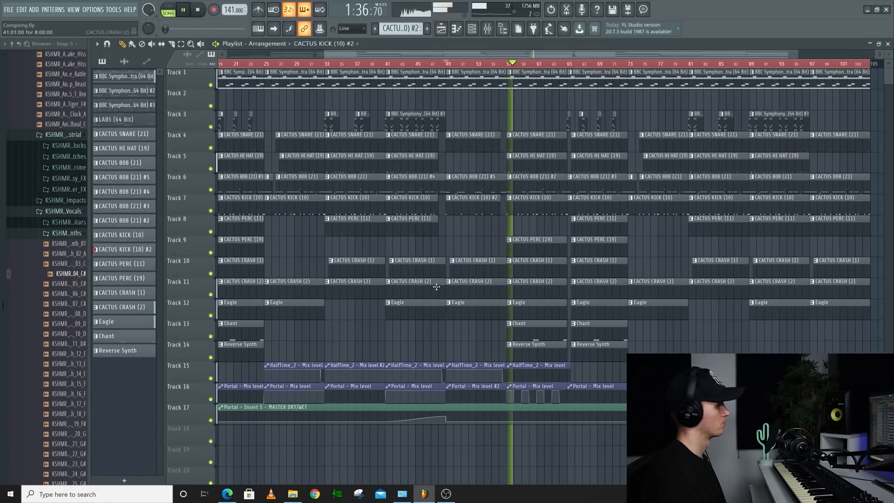
key("ctrl+a")
key("ctrl+d")
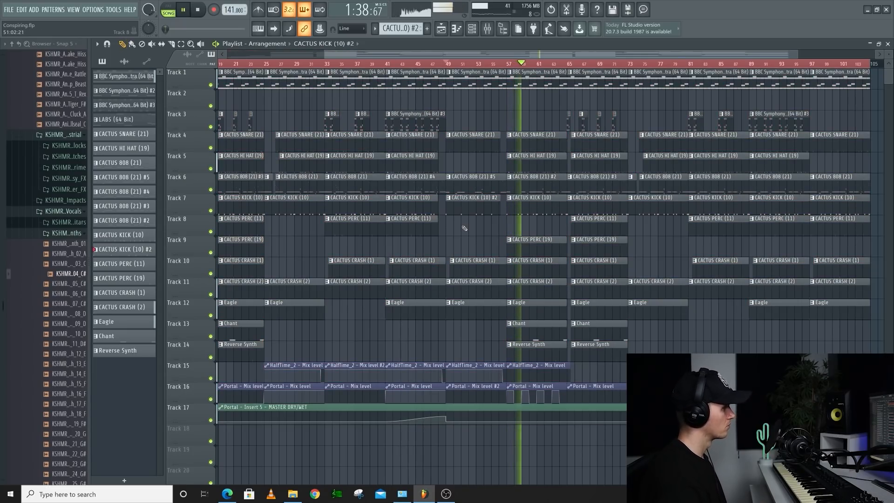
scroll(461, 233, "down", 2)
key("ctrl+a")
left_click(472, 242, "ctrl")
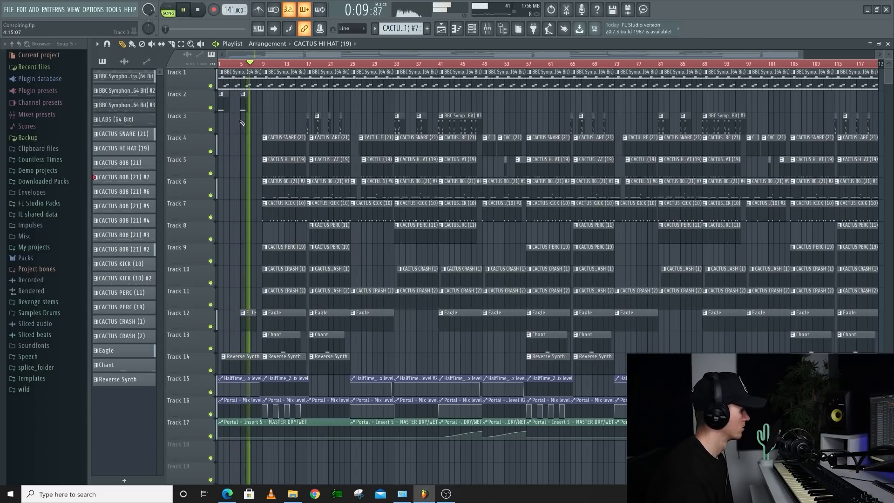
- Delete the Chant clip that starts at bar 9 on Track 13
scroll(247, 403, "up", 5)
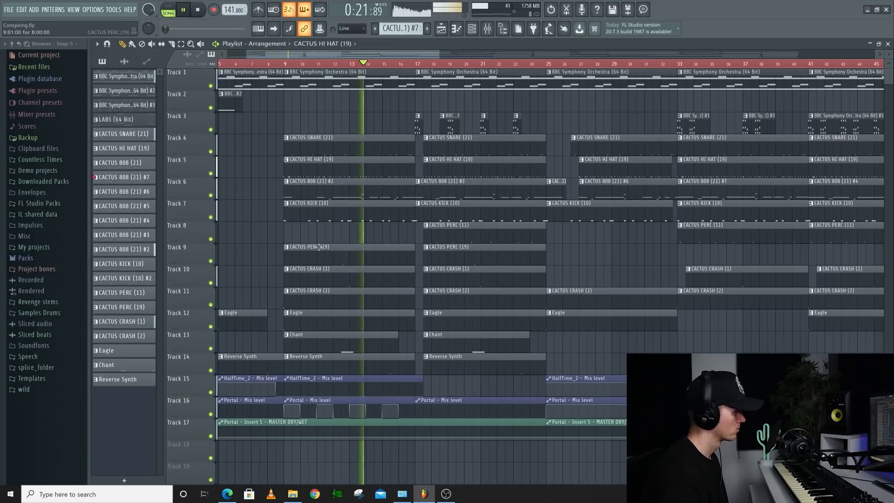
right_click(360, 343)
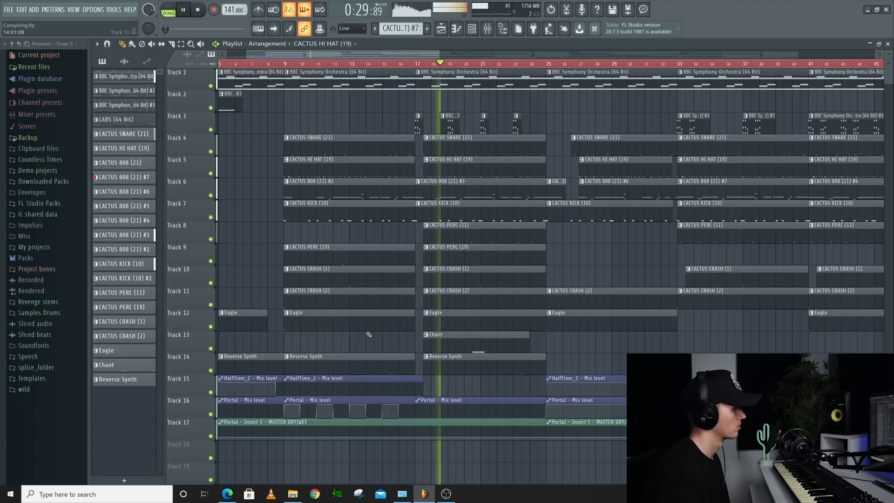
scroll(368, 328, "down", 3)
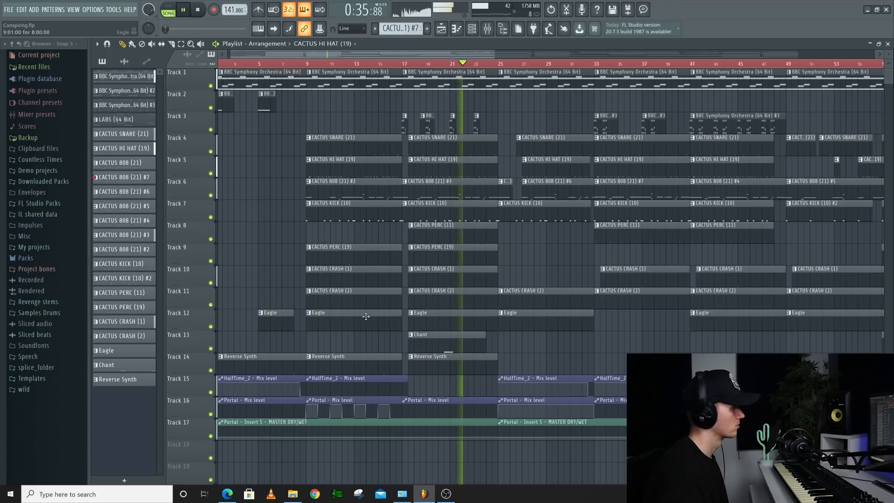
- Move the Reverse Synth clip after bar 17 on Track 14 half a bar later, starting it at bar 18
scroll(466, 329, "down", 2)
key("ctrl+a")
left_click(545, 341)
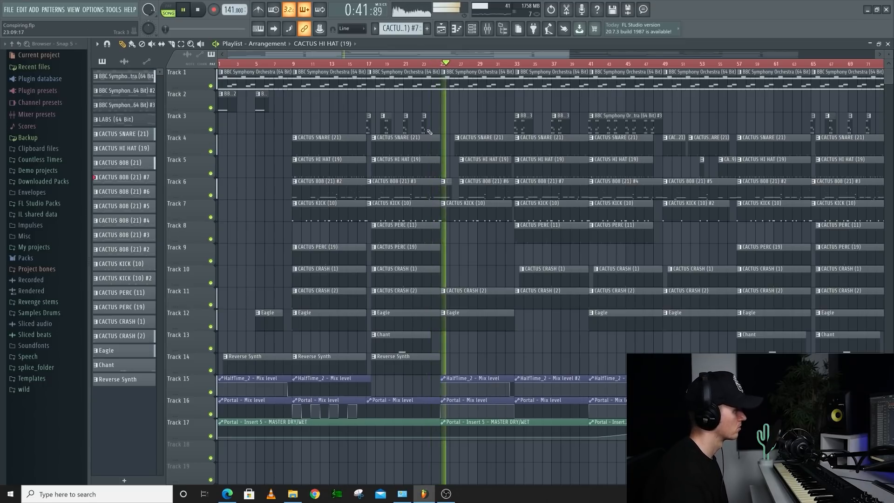
scroll(446, 368, "up", 3)
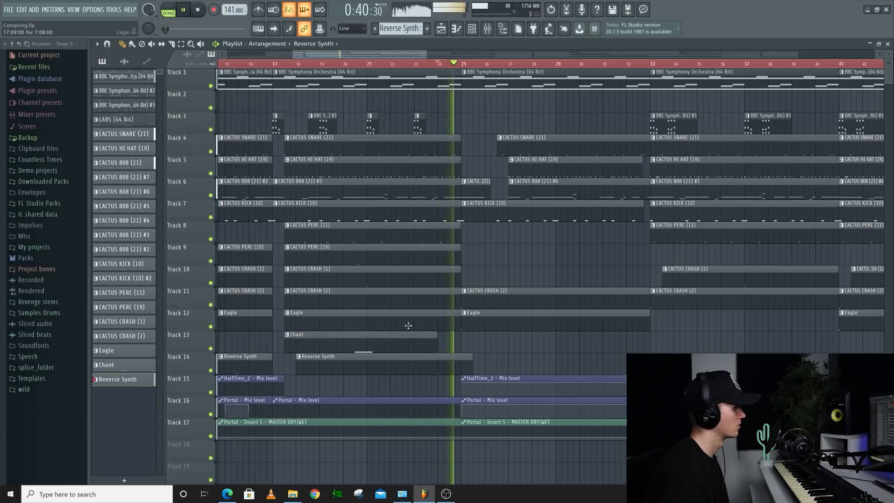
scroll(407, 317, "down", 3)
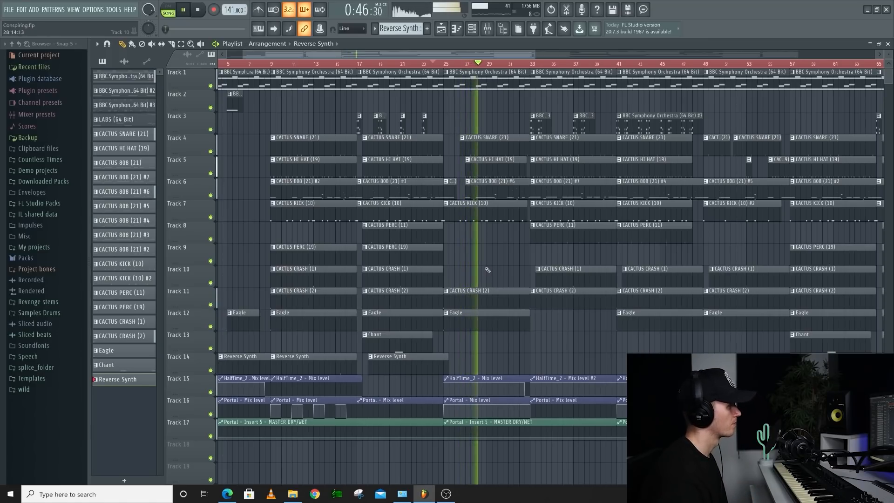
- Replay the arrangement from bar 32 to check the transition from CACTUS 808 (21) #6 into bar 33
scroll(487, 271, "down", 2)
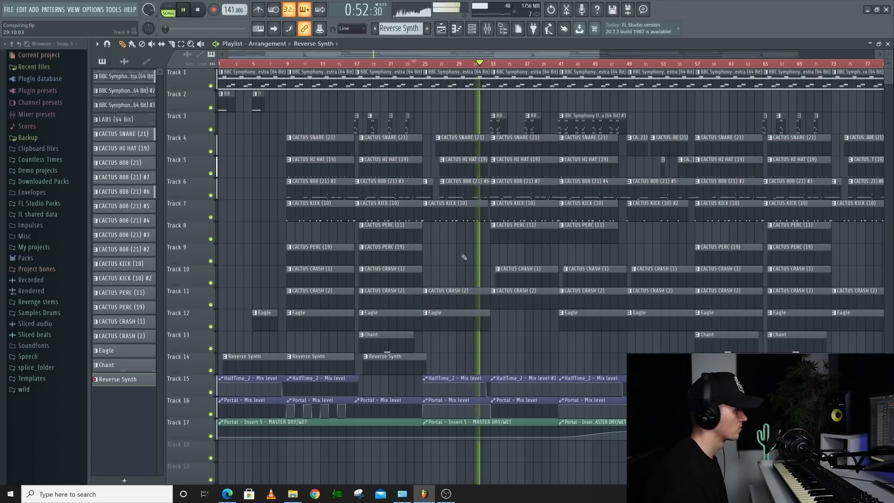
scroll(589, 255, "up", 2)
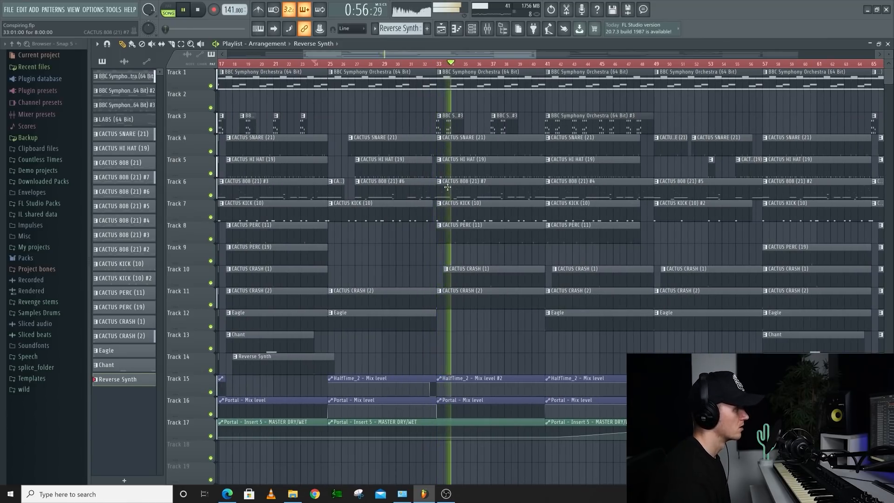
left_click(425, 65)
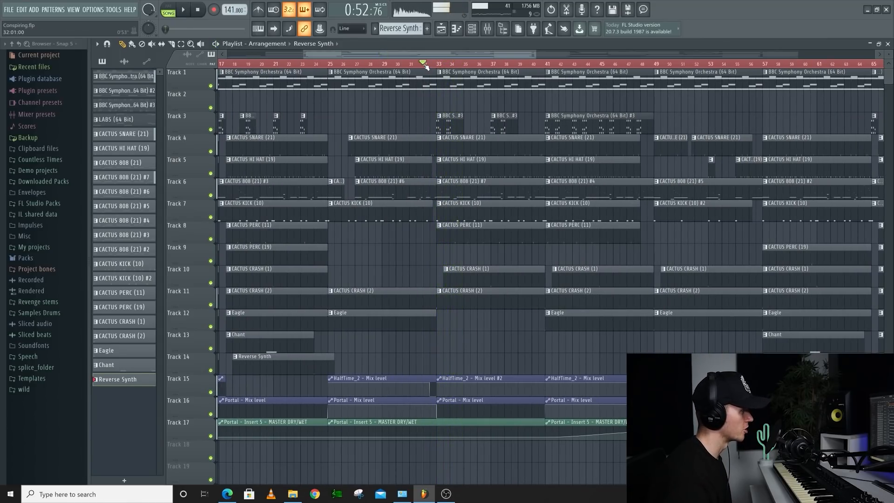
left_click(429, 186)
key("space")
scroll(428, 186, "up", 2)
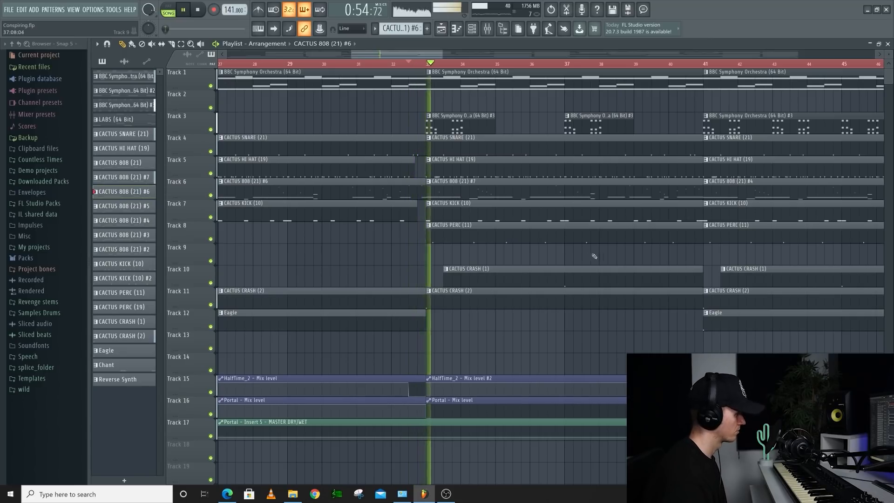
- Listen on through the sections from bar 33 to bar 51, examining the drum variations and automation clips
scroll(586, 270, "down", 1)
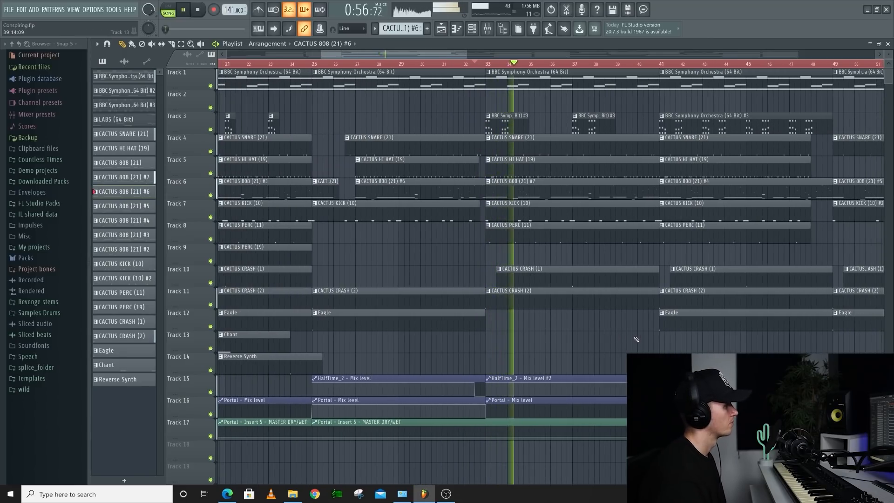
scroll(586, 270, "down", 1)
scroll(512, 251, "up", 2)
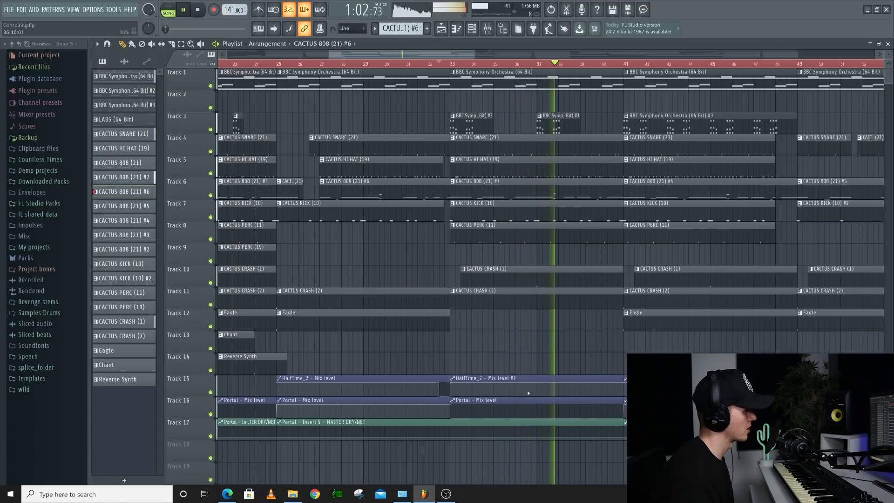
scroll(506, 349, "down", 4)
scroll(645, 349, "up", 3)
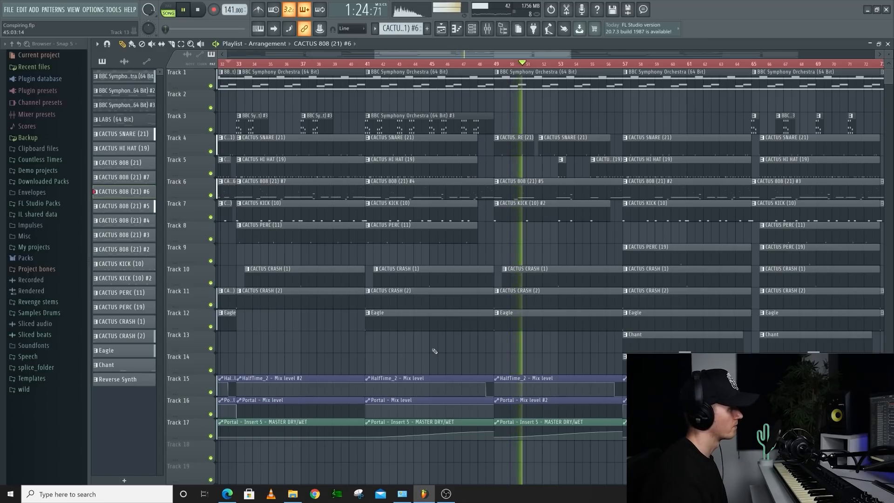
scroll(436, 351, "down", 3)
scroll(436, 351, "down", 1)
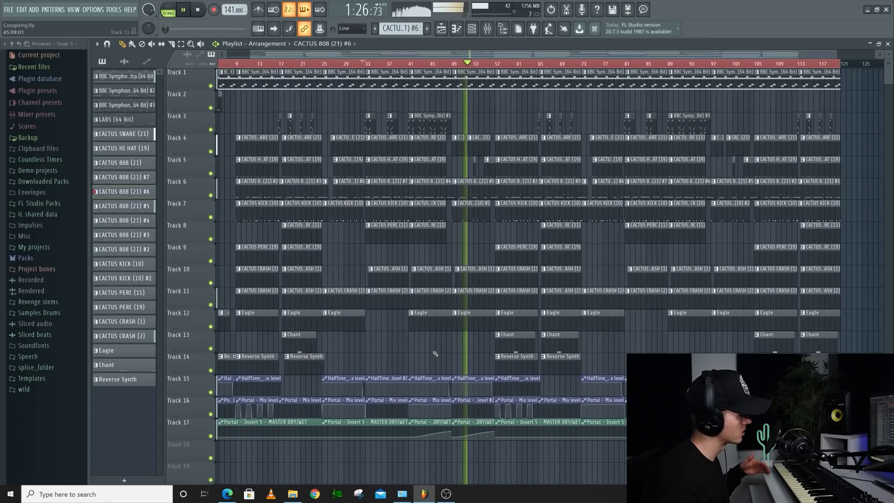